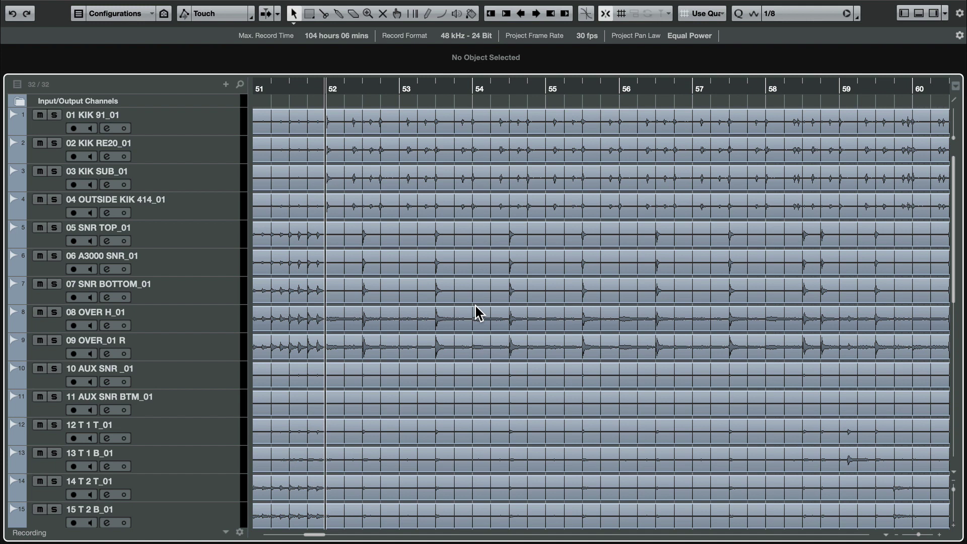
# Listen to the drum take from bar 52 to about bar 60 and return the playback cursor to bar 52
pyautogui.press('space')
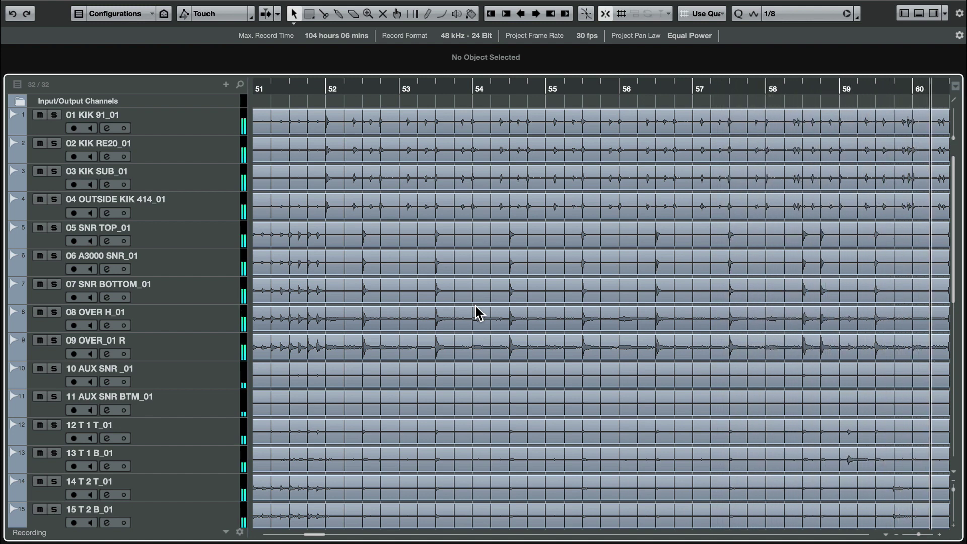
pyautogui.press('space')
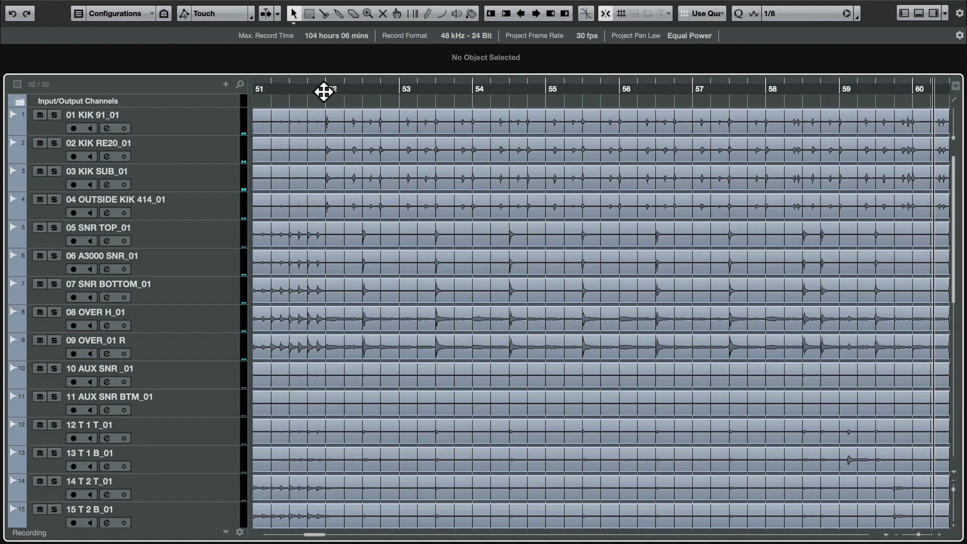
pyautogui.click(324, 91)
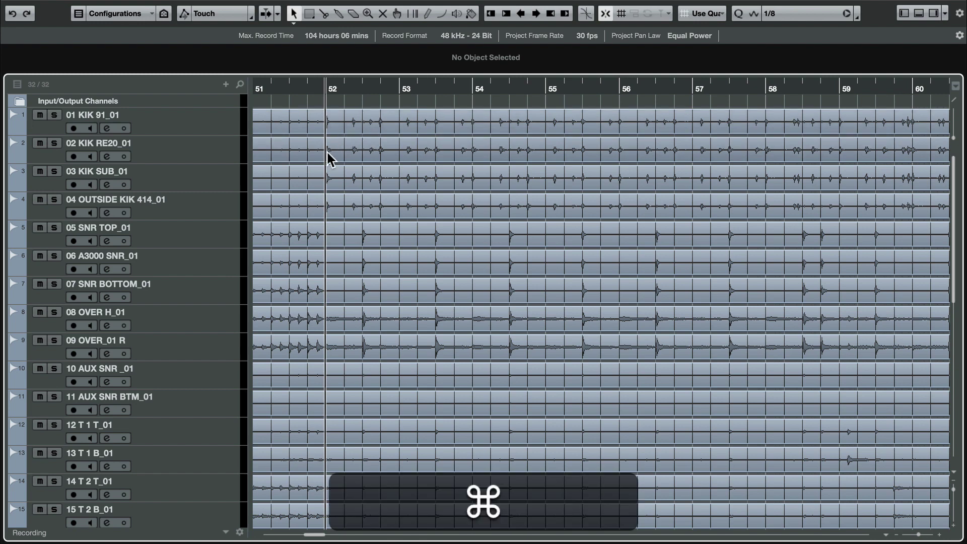
# Examine the timing of the kick and snare hits against the grid lines in bars 52 and 53
pyautogui.keyDown('super'); pyautogui.scroll(6, 326, 150); pyautogui.keyUp('super')
pyautogui.keyDown('super'); pyautogui.scroll(3, 343, 153); pyautogui.keyUp('super')
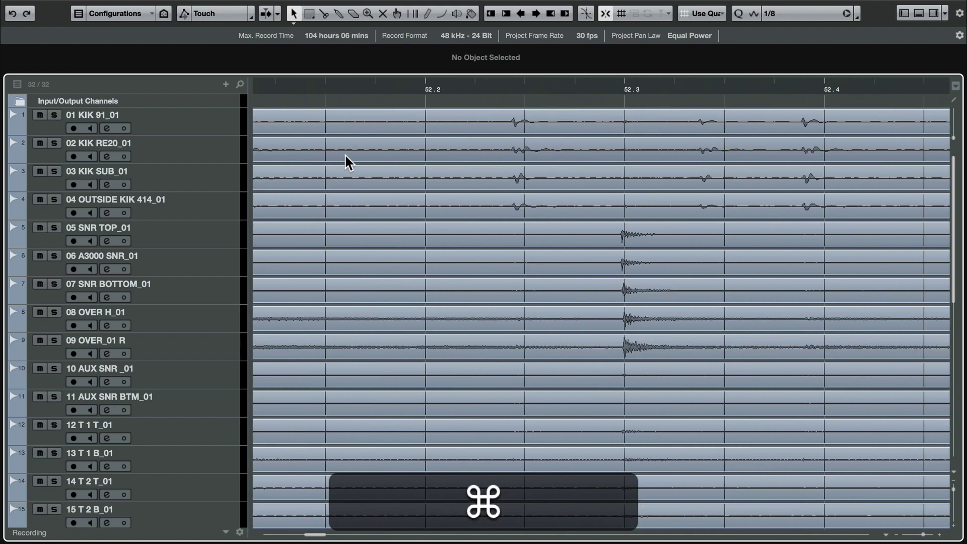
pyautogui.hscroll(-3, 529, 139)
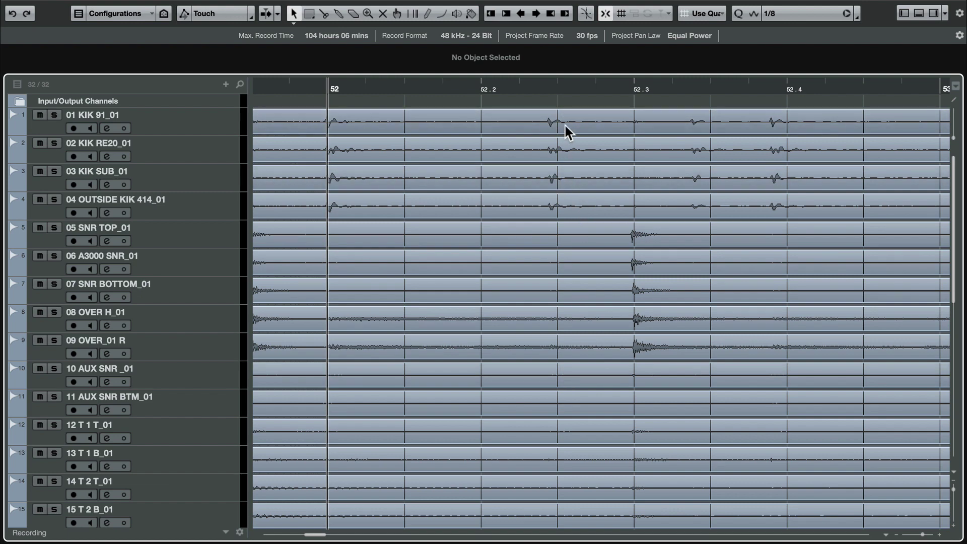
pyautogui.keyDown('super'); pyautogui.scroll(4, 561, 128); pyautogui.keyUp('super')
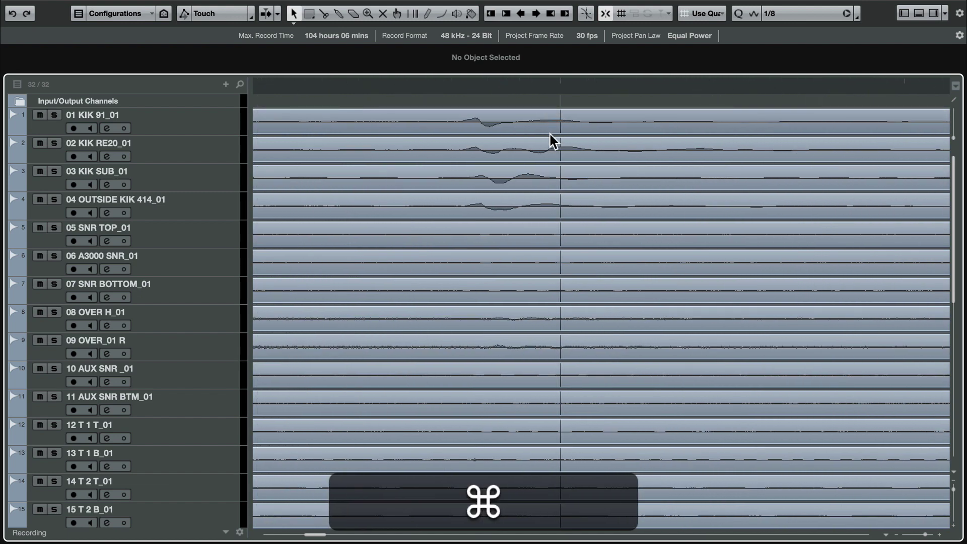
pyautogui.keyDown('super'); pyautogui.scroll(-3, 549, 132); pyautogui.keyUp('super')
pyautogui.hscroll(5, 542, 123)
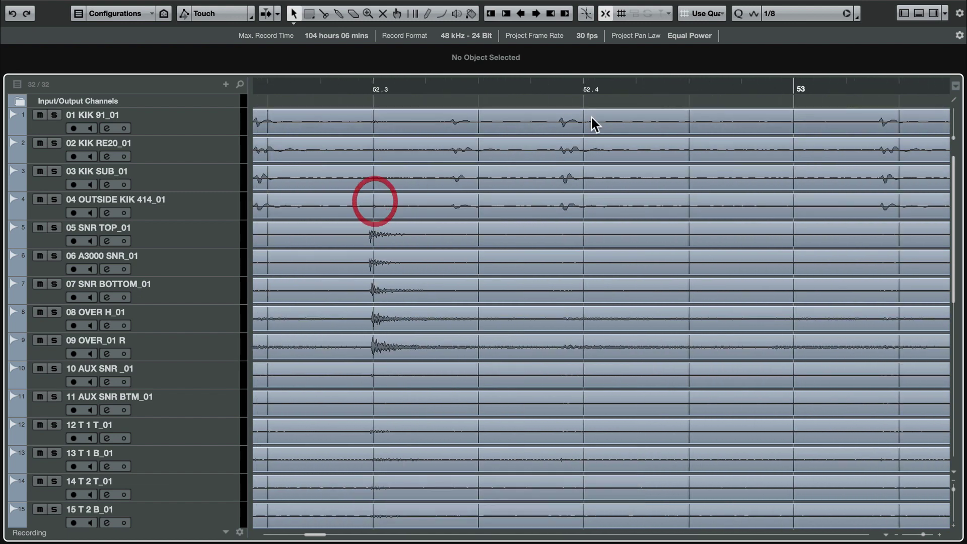
pyautogui.hscroll(8, 480, 146)
pyautogui.keyDown('super'); pyautogui.scroll(-3, 595, 211); pyautogui.keyUp('super')
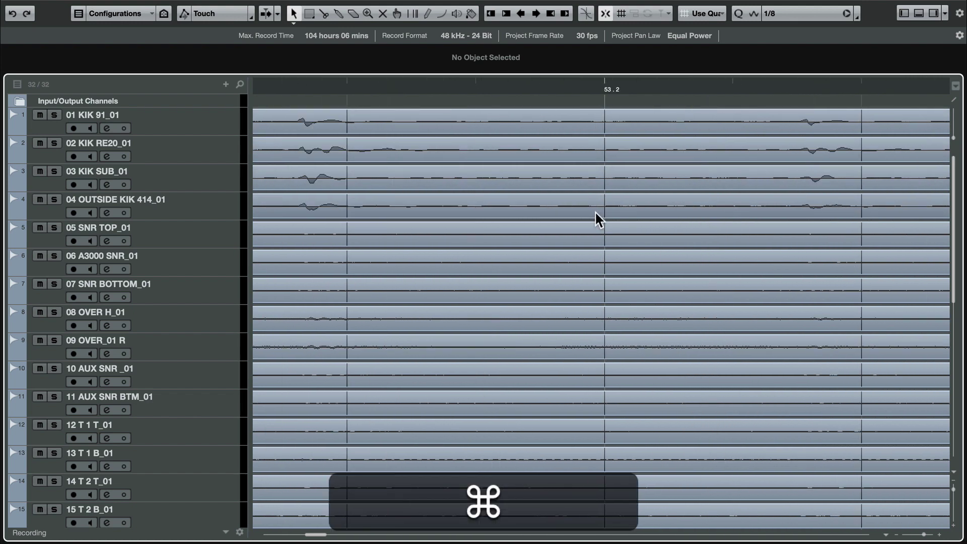
pyautogui.keyDown('super'); pyautogui.scroll(-5, 588, 211); pyautogui.keyUp('super')
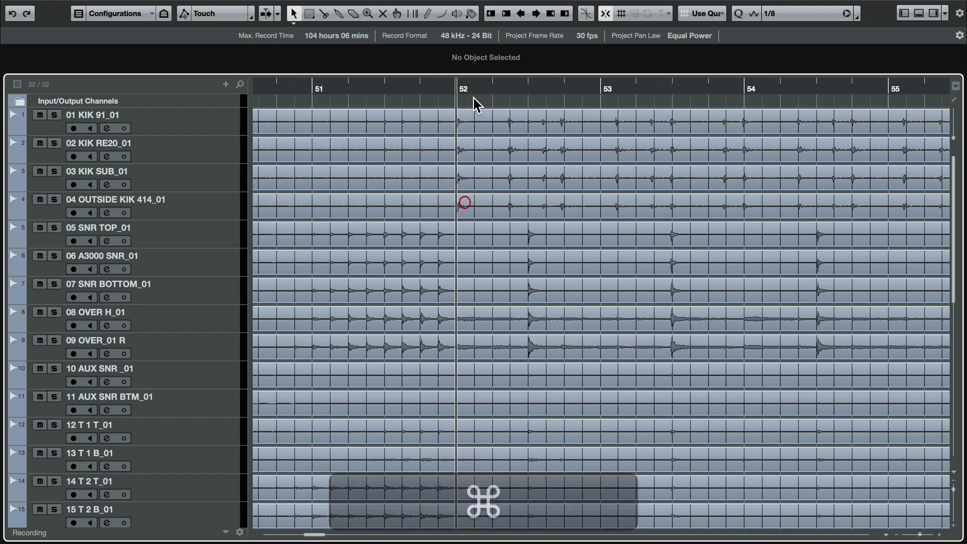
# Look through all the drum tracks around bar 52 and inspect the kick transient on the bar 52 downbeat up close
pyautogui.scroll(-10, 495, 185)
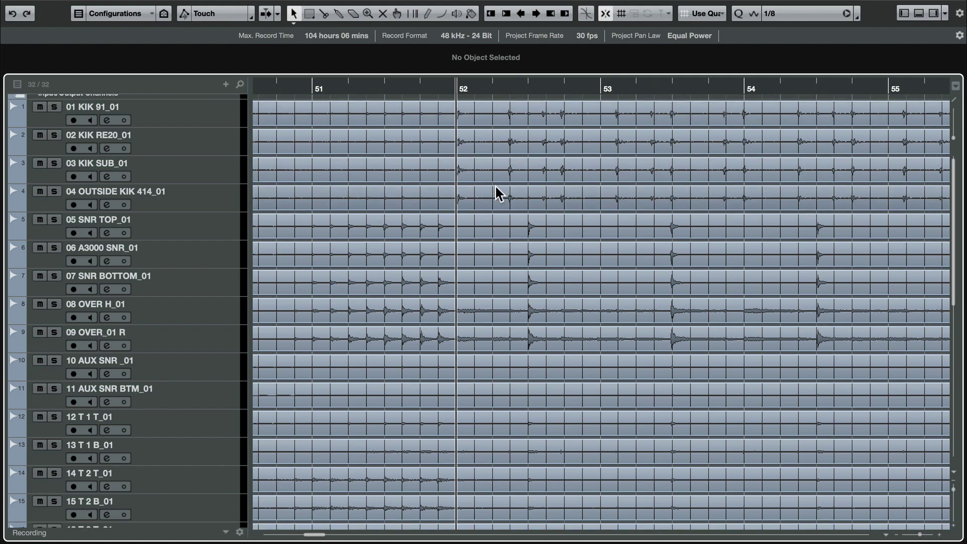
pyautogui.scroll(11, 509, 242)
pyautogui.scroll(-10, 515, 250)
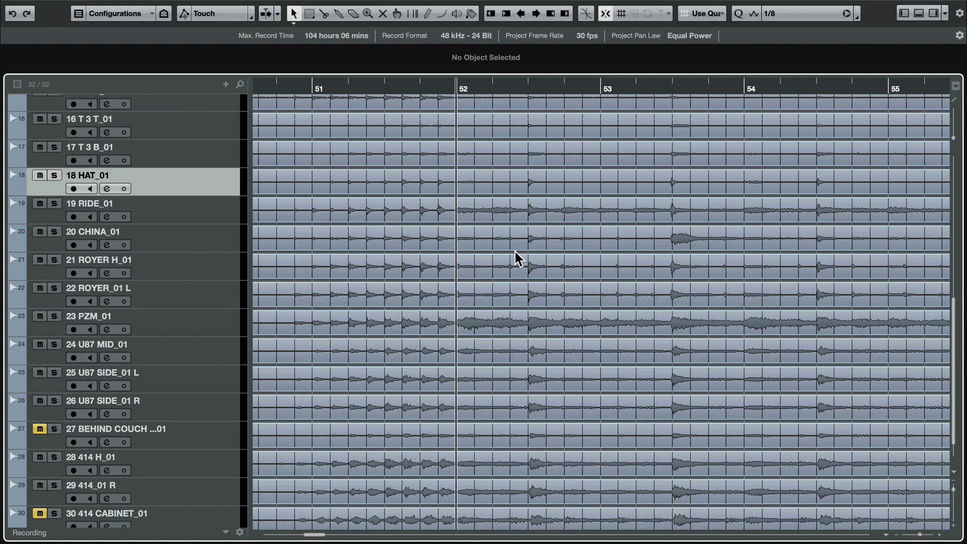
pyautogui.scroll(-1, 515, 249)
pyautogui.scroll(11, 516, 250)
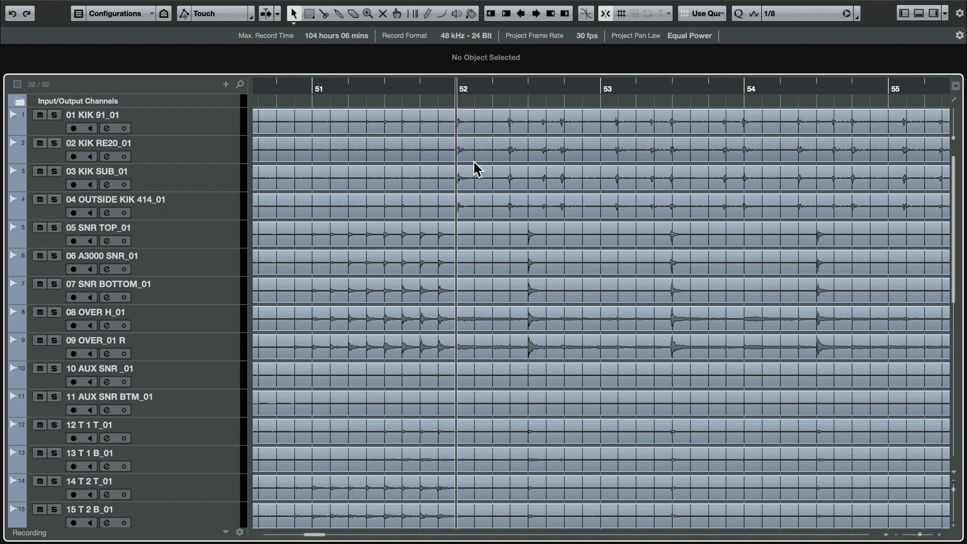
pyautogui.press('super')
pyautogui.scroll(10, 451, 204)
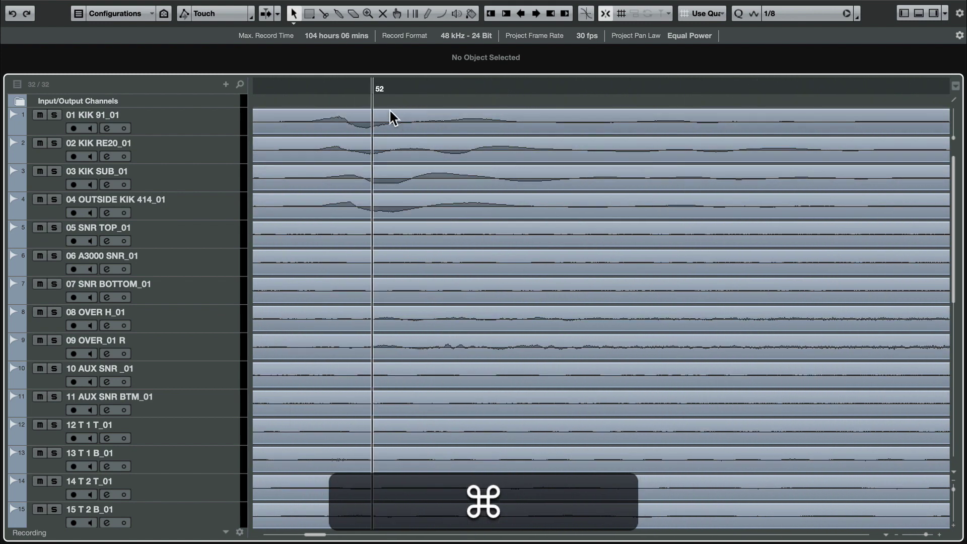
pyautogui.scroll(-10, 422, 378)
pyautogui.scroll(-5, 429, 373)
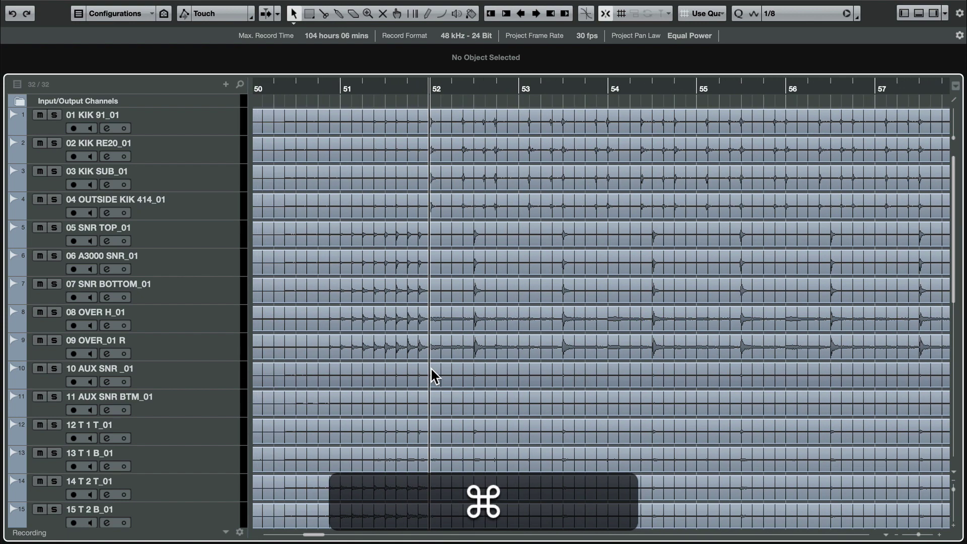
# Select the events on all drum tracks and group them
pyautogui.click(478, 97)
pyautogui.press('super+a')
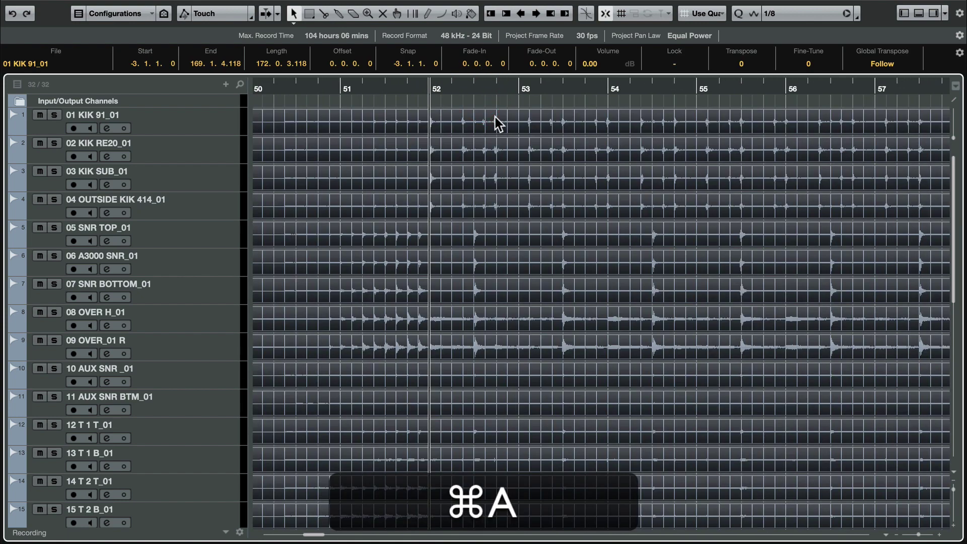
pyautogui.click(120, 0)
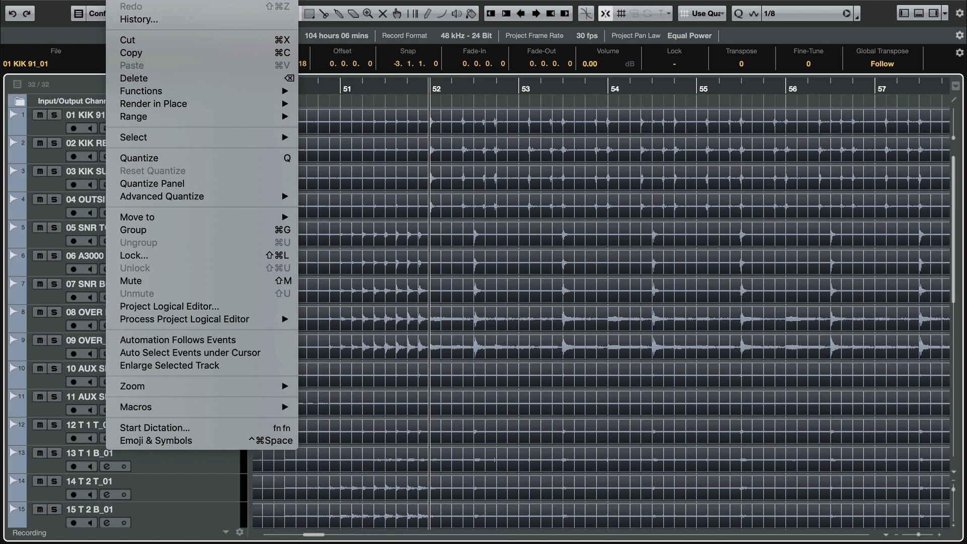
pyautogui.click(156, 230)
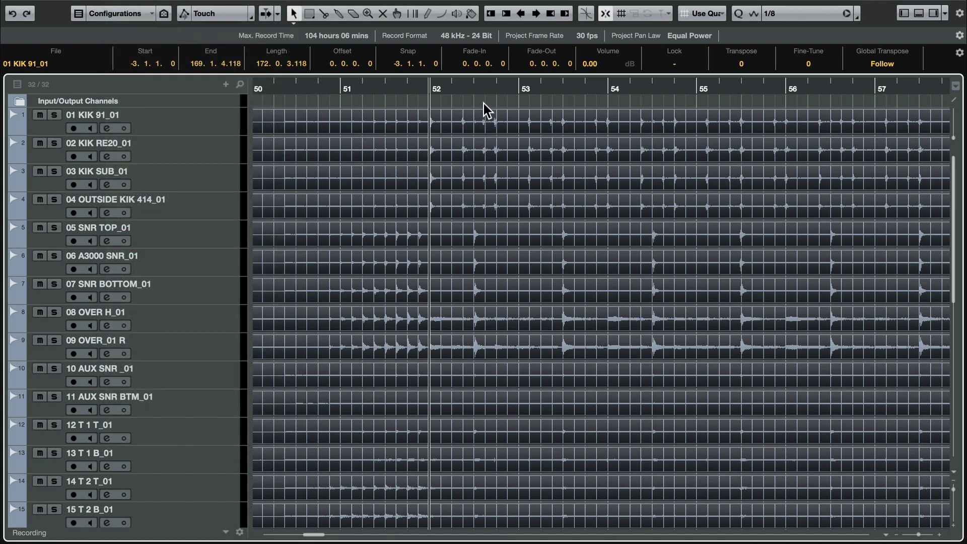
# Try splitting the grouped drum events at 52.2.1.0 across all tracks, and undo the split
pyautogui.click(483, 104)
pyautogui.click(519, 262)
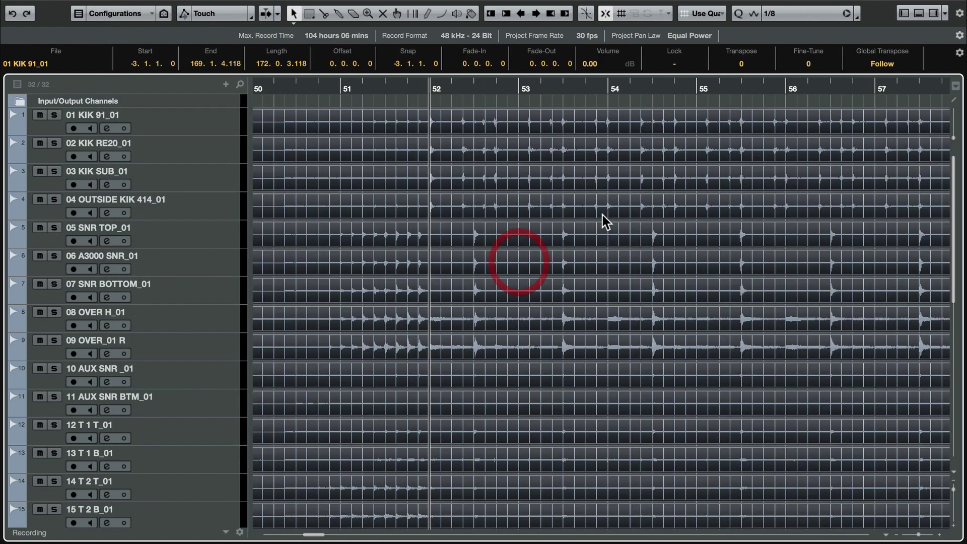
pyautogui.keyDown('alt'); pyautogui.click(455, 208); pyautogui.keyUp('alt')
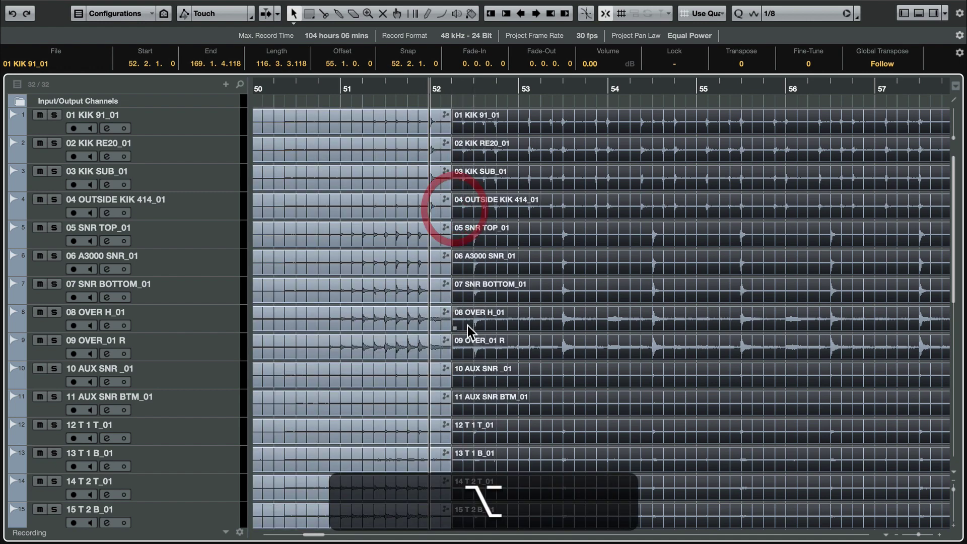
pyautogui.press('super+z')
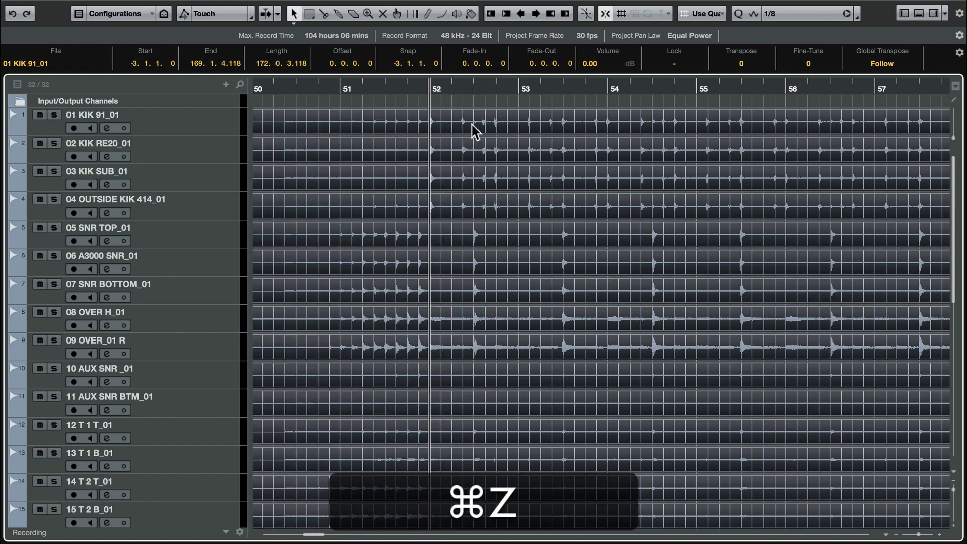
# Turn off Snap and shift the grouped drum events to start at -3.1.1.15
pyautogui.keyDown('super'); pyautogui.scroll(12, 433, 164); pyautogui.keyUp('super')
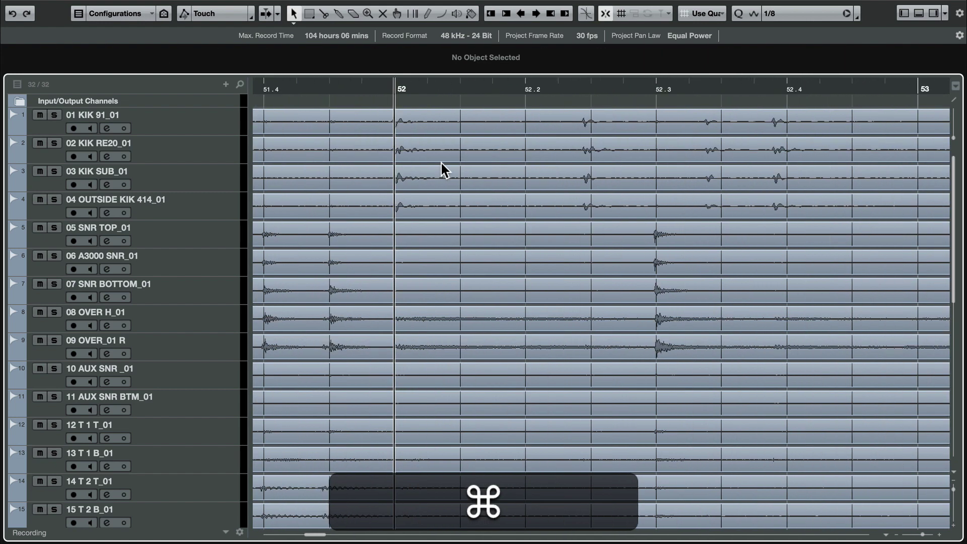
pyautogui.keyDown('super'); pyautogui.scroll(-5, 458, 158); pyautogui.keyUp('super')
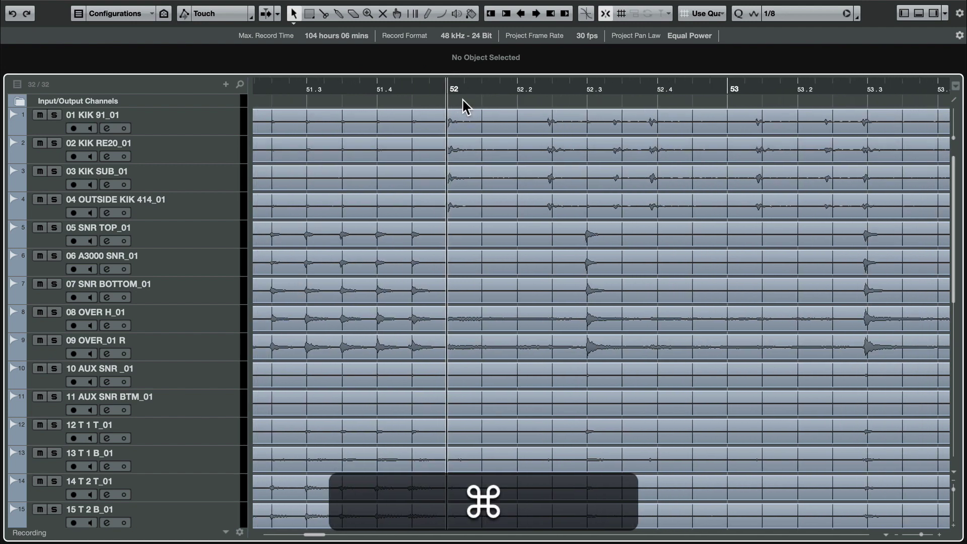
pyautogui.keyDown('super'); pyautogui.scroll(8, 454, 138); pyautogui.keyUp('super')
pyautogui.keyDown('super'); pyautogui.scroll(-3, 398, 149); pyautogui.keyUp('super')
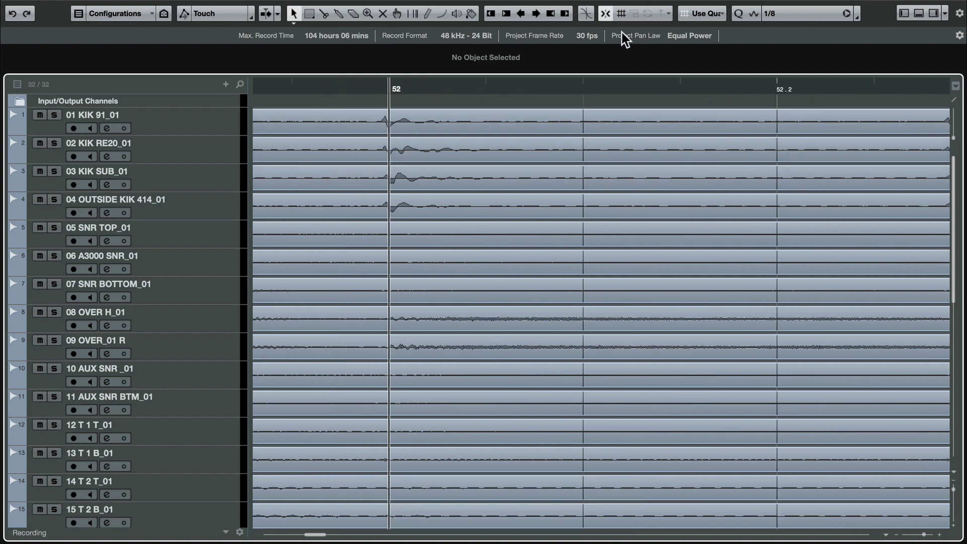
pyautogui.click(607, 18)
pyautogui.moveTo(439, 125); pyautogui.dragTo(443, 125)
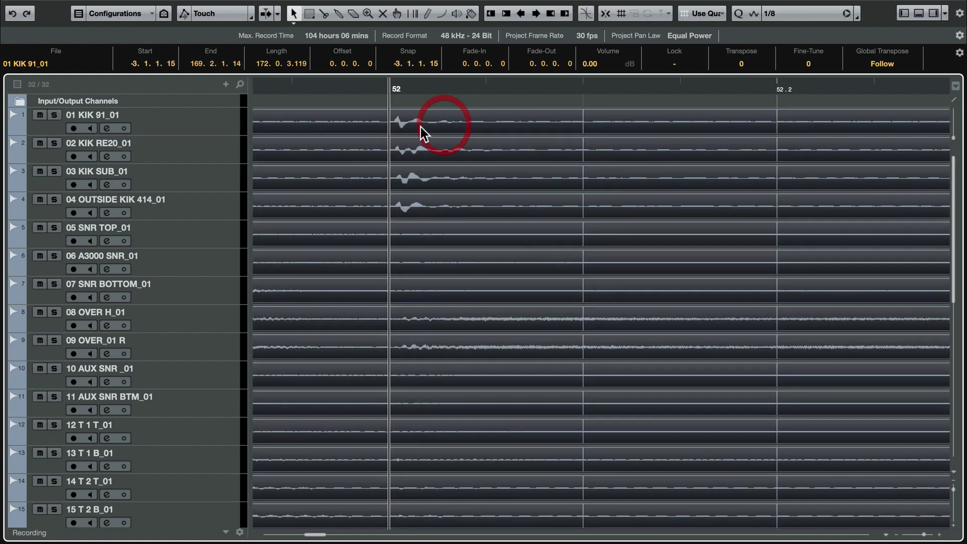
# Nudge the grouped drum events to start at -3.1.1.10, lining up the first kick transient with bar 52
pyautogui.keyDown('super'); pyautogui.scroll(-3, 391, 124); pyautogui.keyUp('super')
pyautogui.keyDown('super'); pyautogui.scroll(3, 391, 123); pyautogui.keyUp('super')
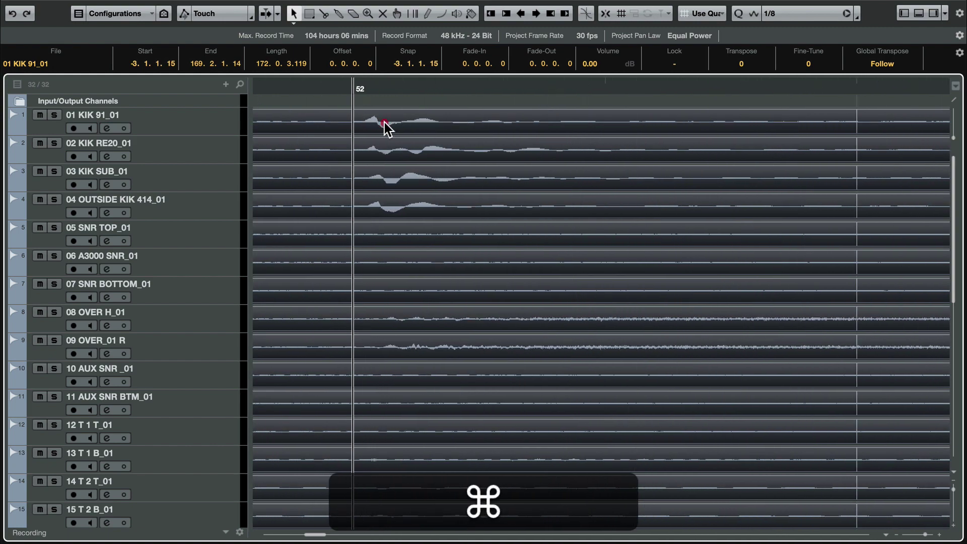
pyautogui.moveTo(385, 125); pyautogui.dragTo(377, 122)
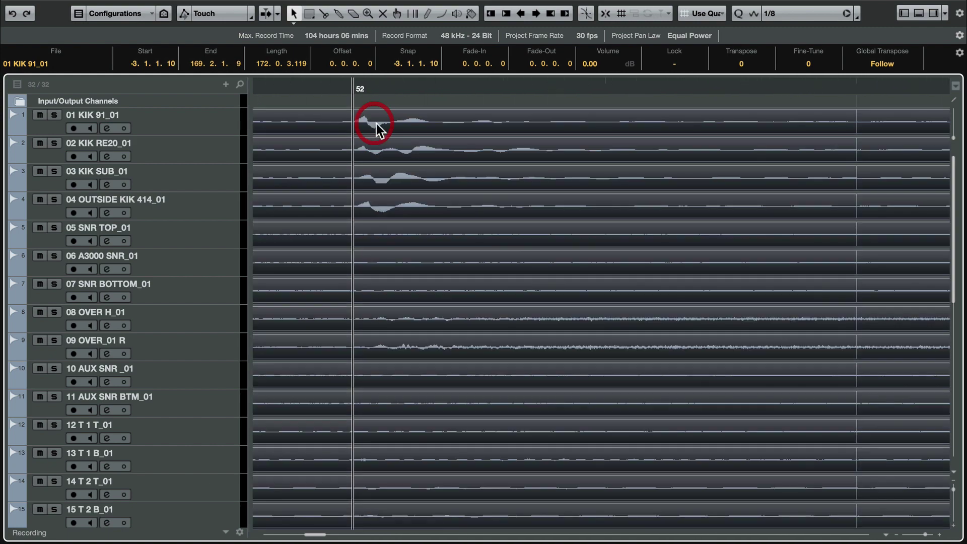
pyautogui.keyDown('super'); pyautogui.scroll(-5, 377, 153); pyautogui.keyUp('super')
pyautogui.keyDown('super'); pyautogui.scroll(6, 491, 159); pyautogui.keyUp('super')
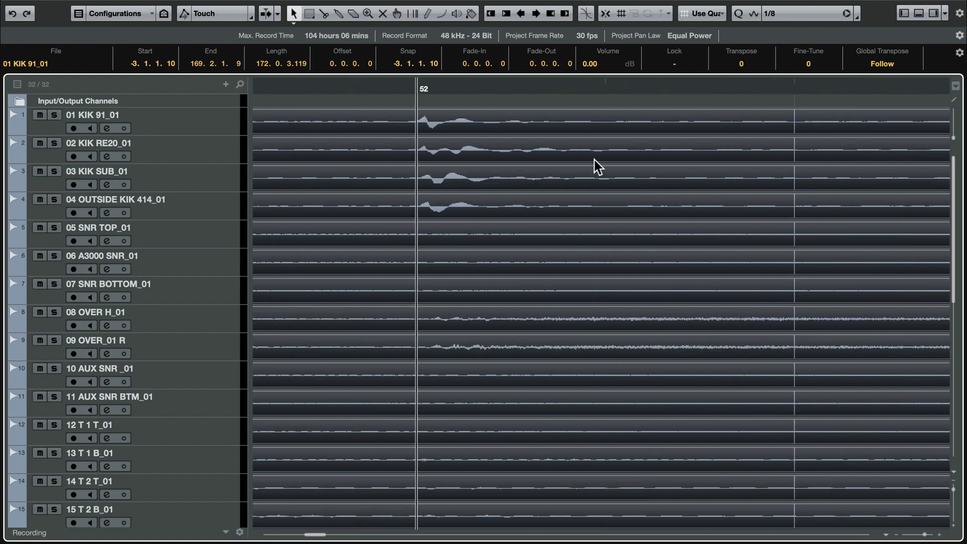
# Split the grouped drums at 52.2.2.91 just before the second kick and slip the audio to offset 55.1.1.56, bringing the kick toward the grid line
pyautogui.hscroll(5, 595, 164)
pyautogui.keyDown('super'); pyautogui.scroll(4, 815, 194); pyautogui.keyUp('super')
pyautogui.hscroll(8, 568, 214)
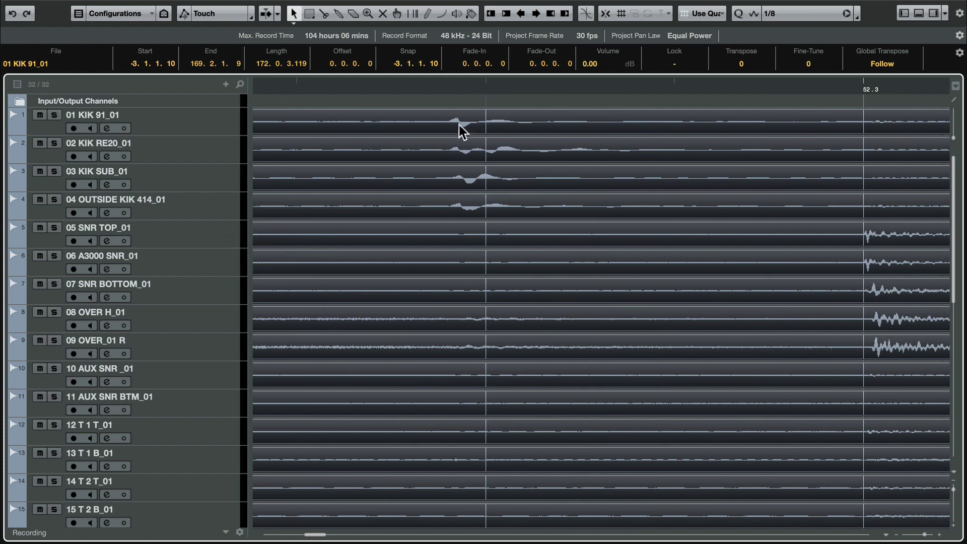
pyautogui.press('alt')
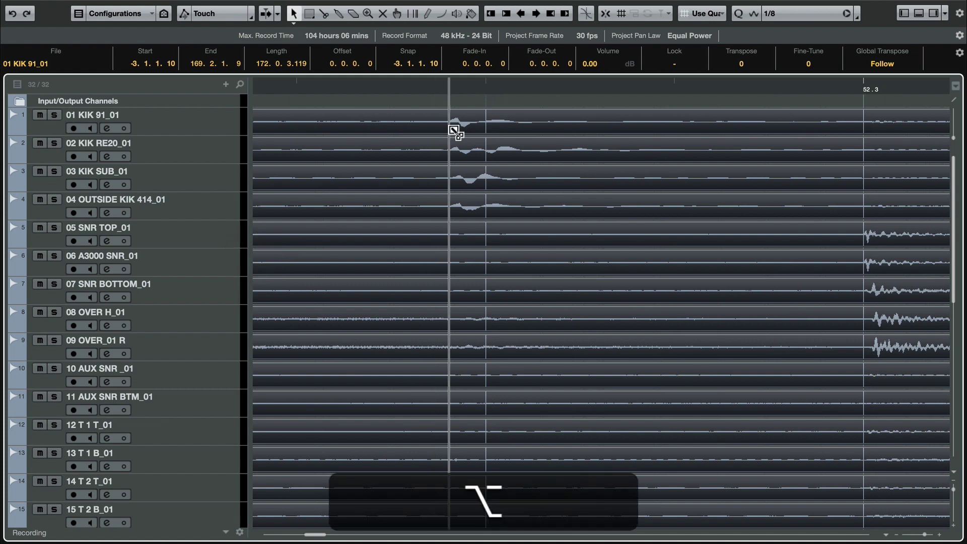
pyautogui.keyDown('alt'); pyautogui.click(446, 132); pyautogui.keyUp('alt')
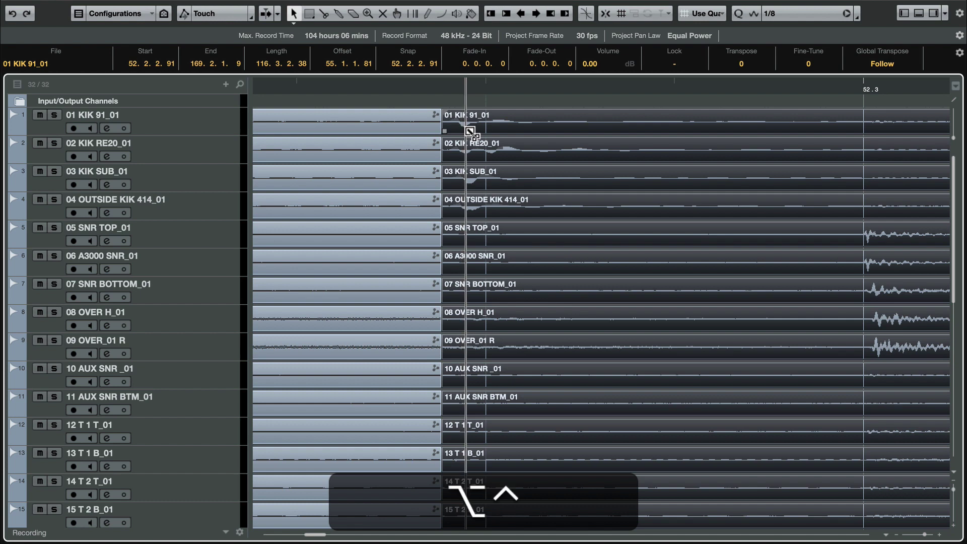
pyautogui.press('shift')
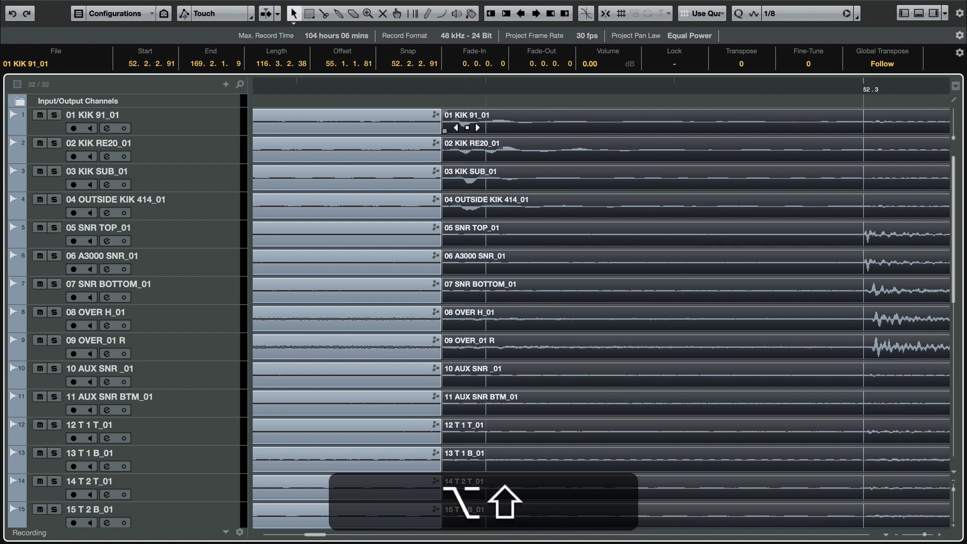
pyautogui.moveTo(472, 124); pyautogui.dragTo(508, 126)
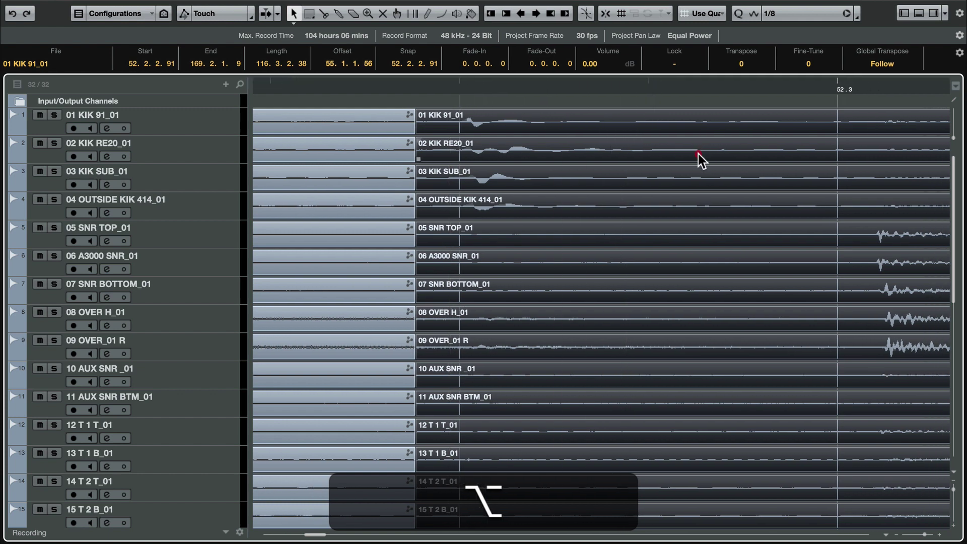
# Split the grouped drums at 52.2.4.111 just before the snare hit and slip the audio to offset 55.1.3.100, aligning the snare with 52.3
pyautogui.moveTo(697, 151); pyautogui.dragTo(520, 151)
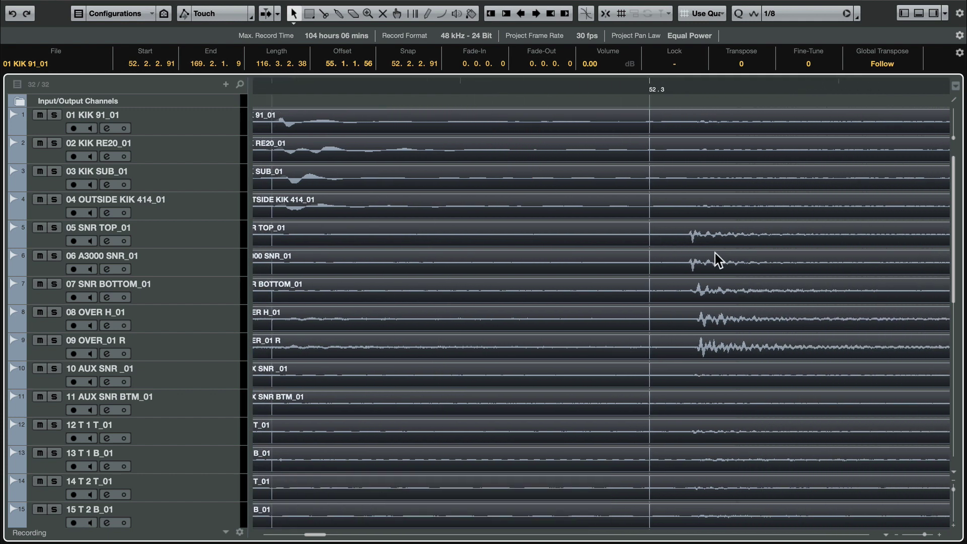
pyautogui.keyDown('alt'); pyautogui.click(637, 234); pyautogui.keyUp('alt')
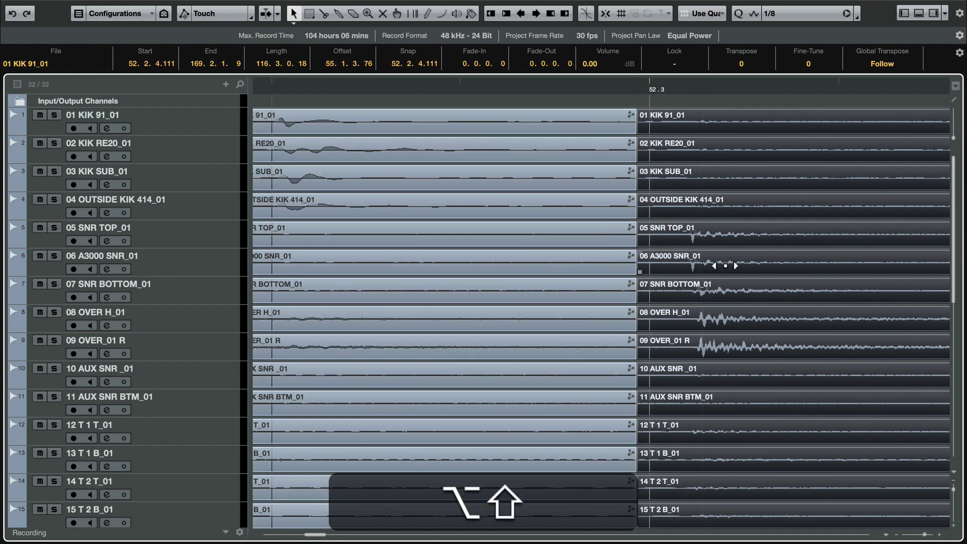
pyautogui.moveTo(722, 263); pyautogui.dragTo(693, 265)
pyautogui.hscroll(8, 700, 266)
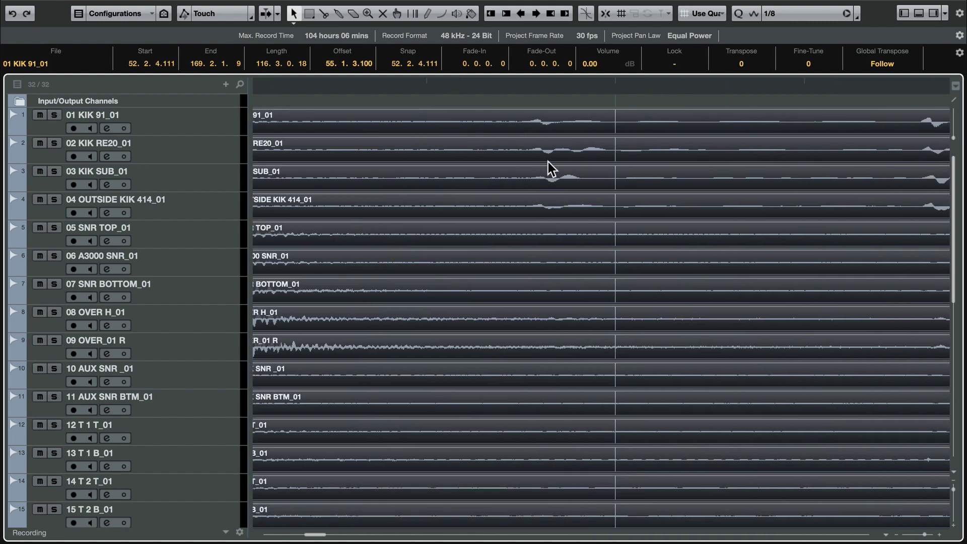
# Split the grouped drums at 52.3.2.55 and 52.3.4.99 just before the kicks, slipping the audio to offsets 55.2.0.113 and 55.2.3.44 onto the grid
pyautogui.keyDown('alt'); pyautogui.click(519, 146); pyautogui.keyUp('alt')
pyautogui.moveTo(516, 146); pyautogui.dragTo(648, 155)
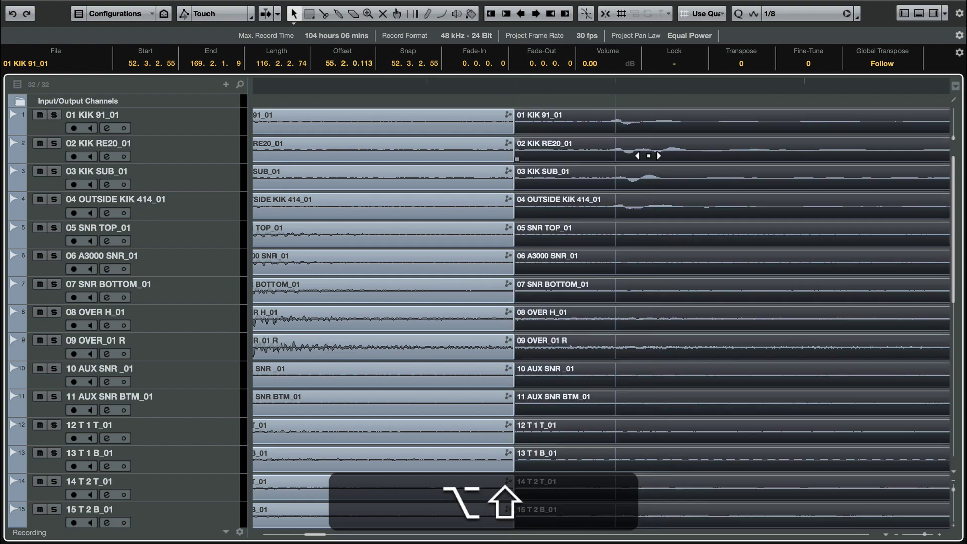
pyautogui.hscroll(8, 649, 156)
pyautogui.moveTo(529, 154); pyautogui.dragTo(644, 166)
# Split the grouped drums at 53.1.2.100 just before the kick and slip the audio to offset 56.0.1.51, aligning it with the grid
pyautogui.hscroll(12, 504, 210)
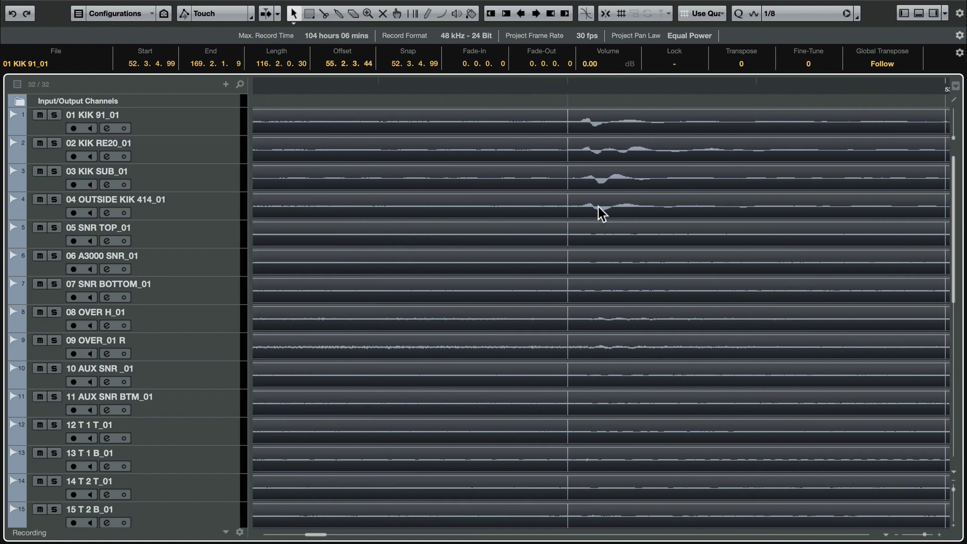
pyautogui.keyDown('alt'); pyautogui.click(537, 175); pyautogui.keyUp('alt')
pyautogui.moveTo(537, 174); pyautogui.dragTo(615, 182)
# Split the grouped drums at 53.2.2.97 before the kick and 53.2.4.67 before the snare, slipping the audio to offsets 56.1.1.42 and 56.1.3.31
pyautogui.scroll(6, 589, 190)
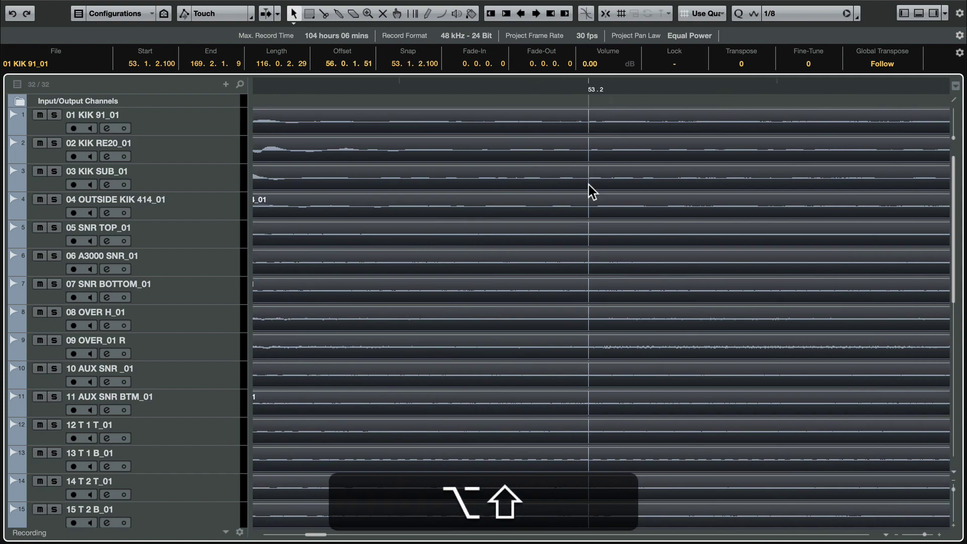
pyautogui.keyDown('alt'); pyautogui.click(455, 184); pyautogui.keyUp('alt')
pyautogui.moveTo(501, 181); pyautogui.dragTo(515, 182)
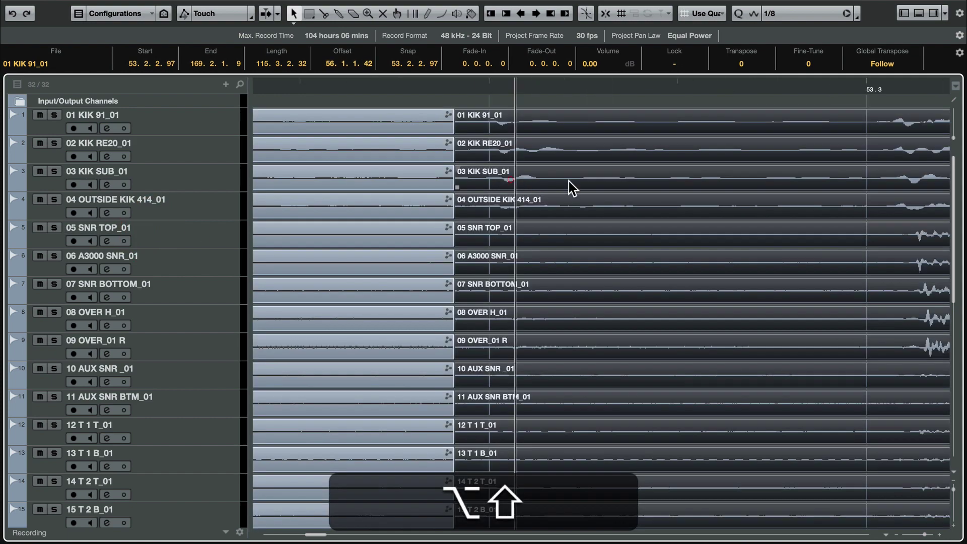
pyautogui.hscroll(8, 569, 185)
pyautogui.moveTo(456, 205); pyautogui.dragTo(544, 201)
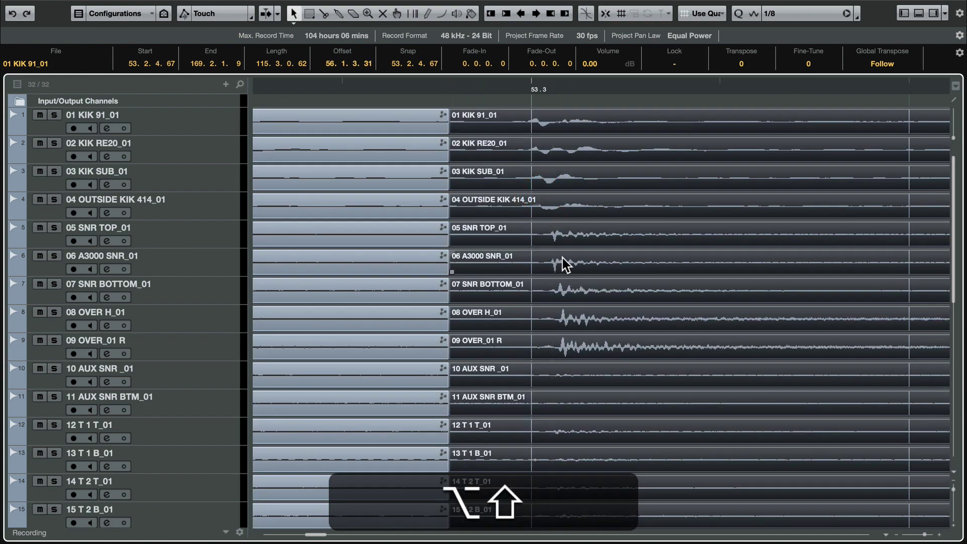
# Split the grouped drums at 53.4.4.105 just before the bar 54 downbeat and slip the audio to offset 56.3.3.72
pyautogui.hscroll(10, 564, 262)
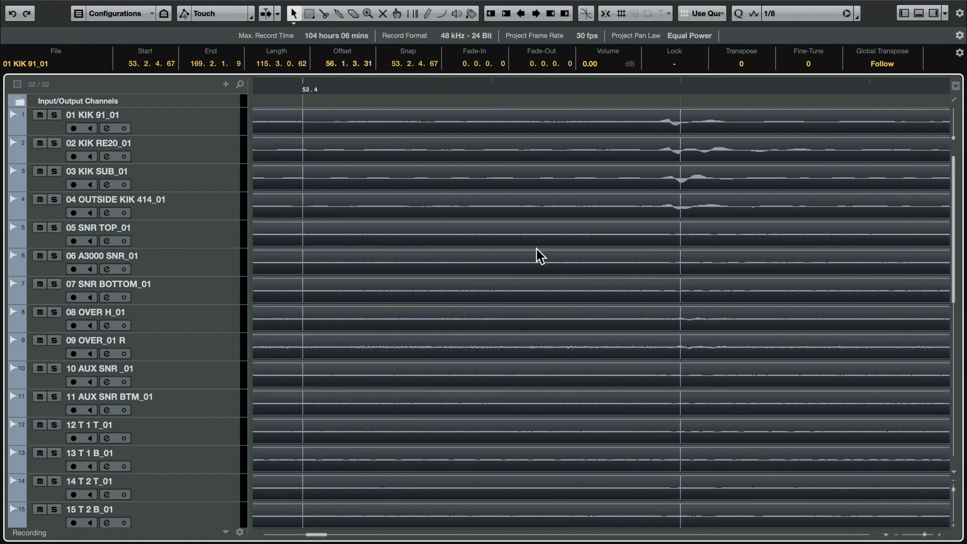
pyautogui.scroll(-10, 538, 257)
pyautogui.scroll(10, 540, 261)
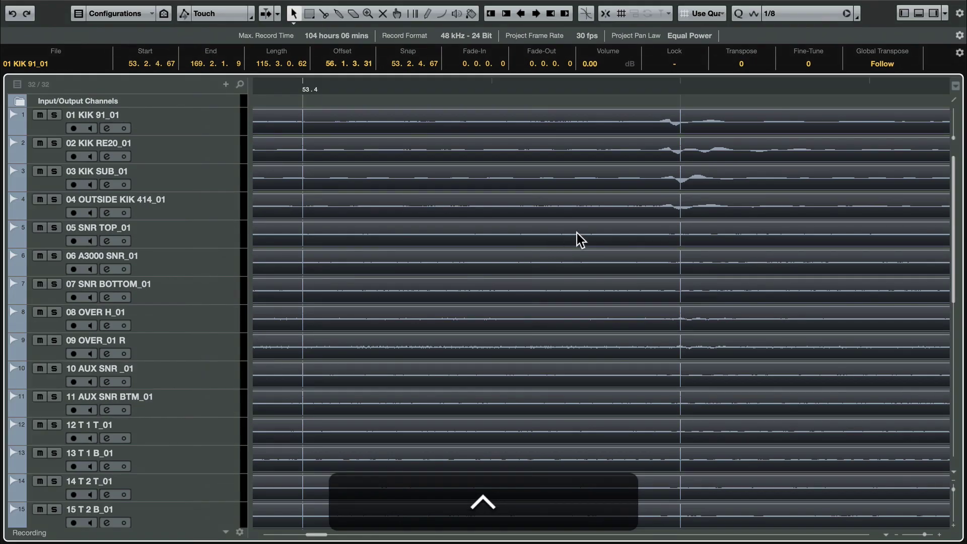
pyautogui.hscroll(5, 576, 233)
pyautogui.hscroll(8, 574, 232)
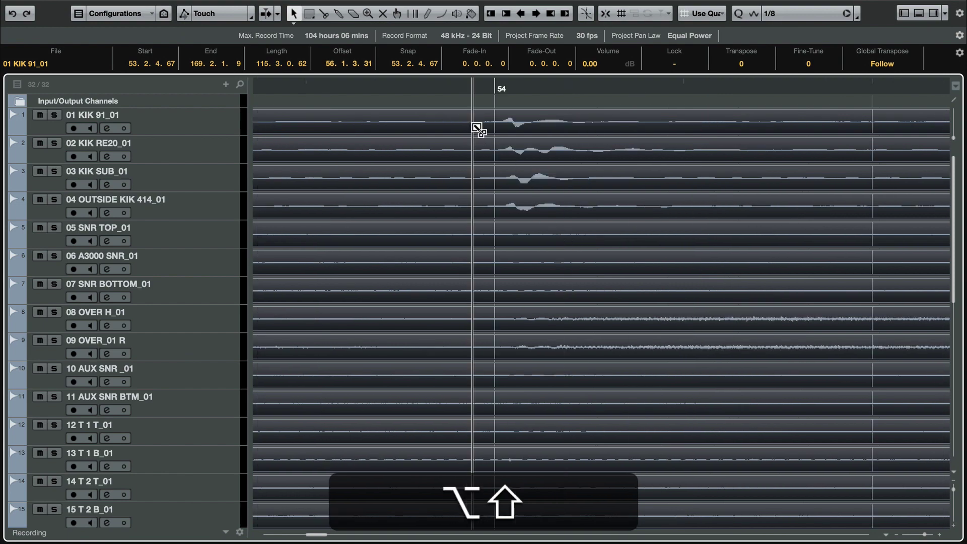
pyautogui.moveTo(472, 131); pyautogui.dragTo(520, 124)
# Split the grouped drums at 54.4.4.101 just before bar 55 and slip the audio to offset 57.3.3.50
pyautogui.click(315, 240)
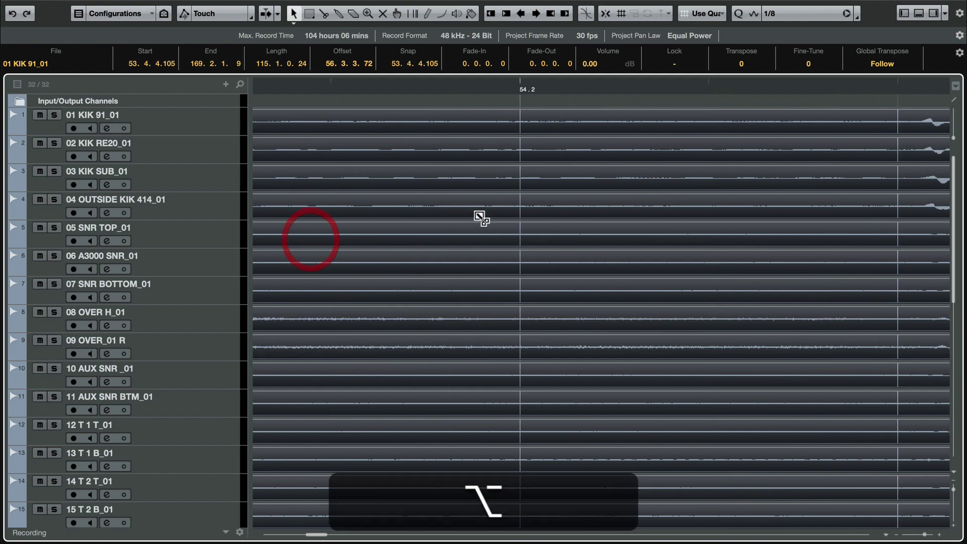
pyautogui.moveTo(579, 238); pyautogui.dragTo(98, 251)
pyautogui.moveTo(594, 212); pyautogui.dragTo(248, 242)
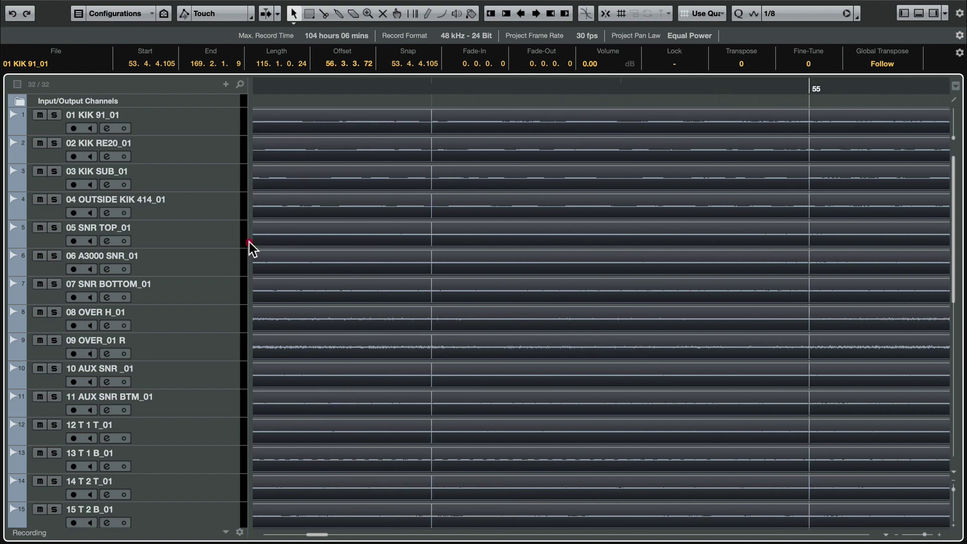
pyautogui.press('alt')
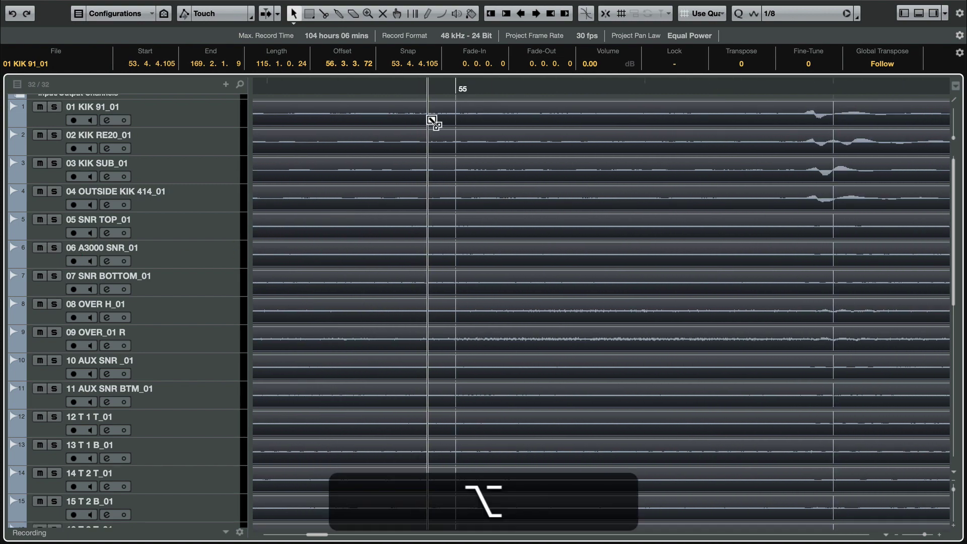
pyautogui.keyDown('alt'); pyautogui.click(427, 120); pyautogui.keyUp('alt')
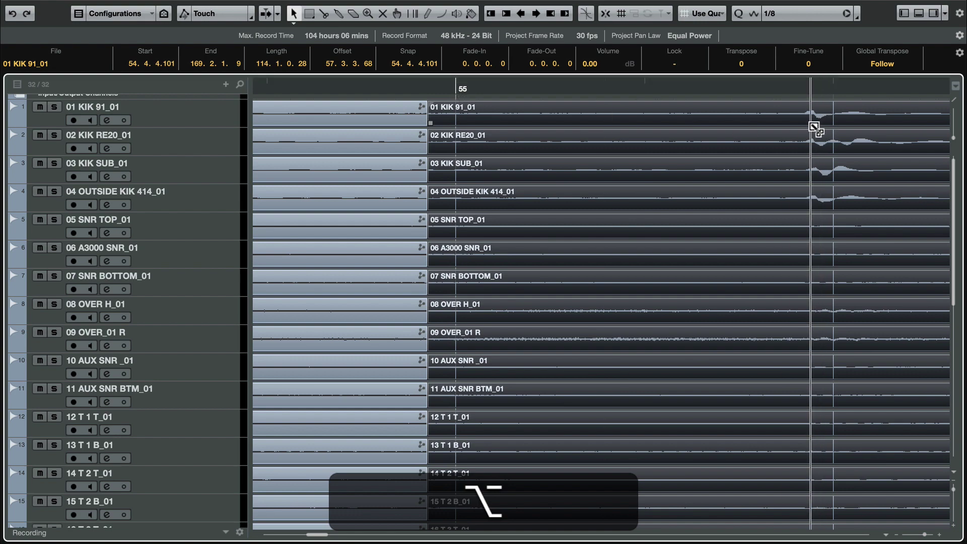
pyautogui.moveTo(855, 117); pyautogui.dragTo(878, 119)
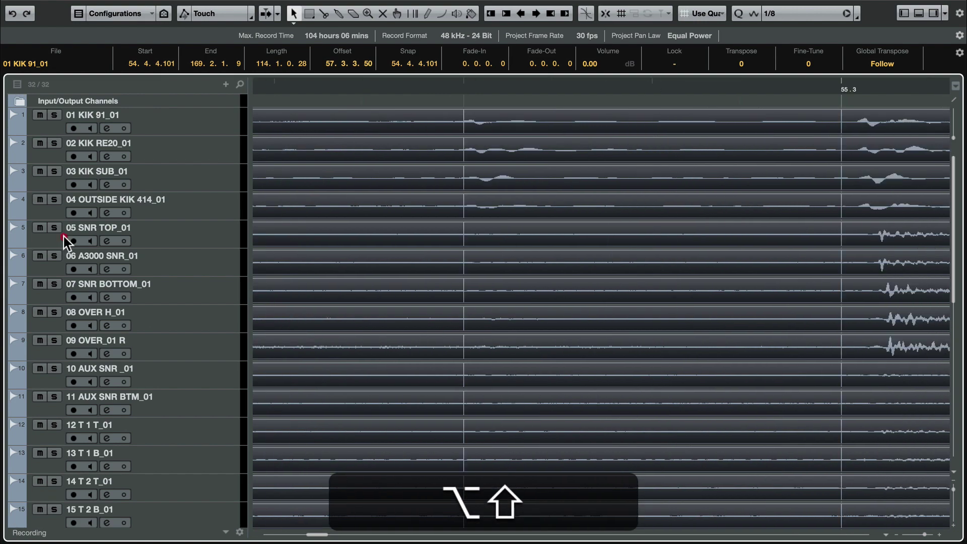
# Split the grouped drums at 55.4.4.106 and 56.4.4.94 just before bars 56 and 57, slipping the audio to offsets 58.3.3.74 and 59.3.3.61
pyautogui.keyDown('alt'); pyautogui.click(452, 123); pyautogui.keyUp('alt')
pyautogui.moveTo(557, 124); pyautogui.dragTo(528, 123)
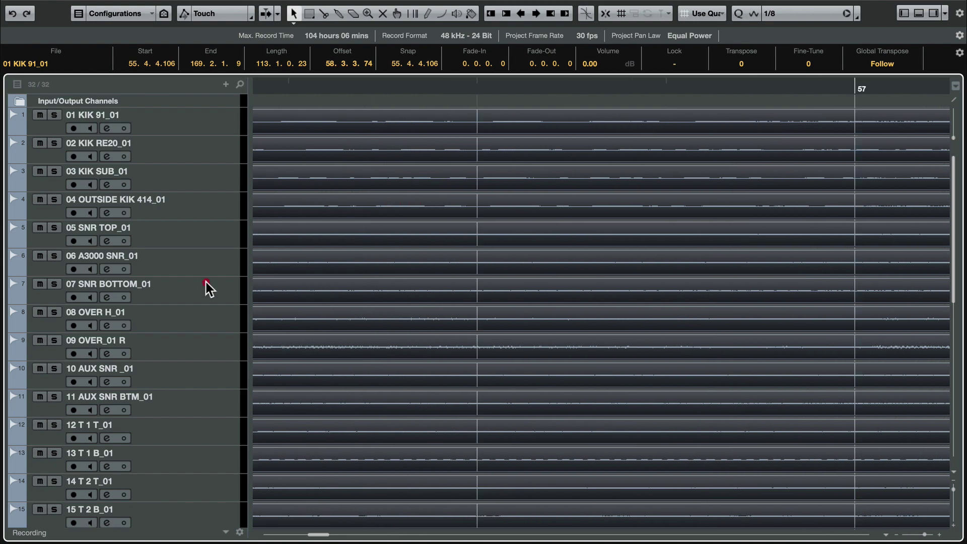
pyautogui.keyDown('alt'); pyautogui.click(460, 126); pyautogui.keyUp('alt')
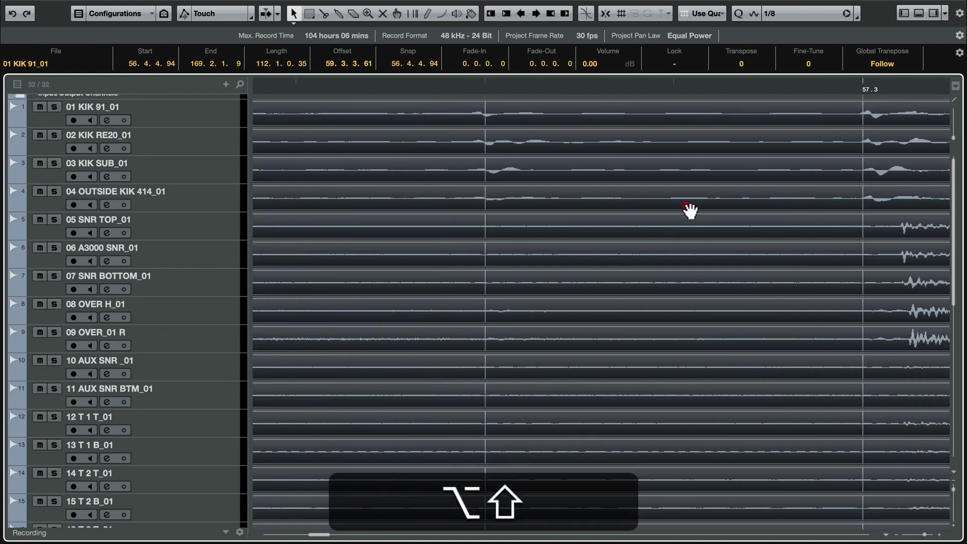
# Split the grouped drums at 57.4.4.92 and 58.4.4.99 just before bars 58 and 59, slipping the audio to offsets 60.3.3.67 and 61.3.3.80
pyautogui.keyDown('alt'); pyautogui.keyDown('shift'); pyautogui.click(345, 244); pyautogui.keyUp('shift'); pyautogui.keyUp('alt')
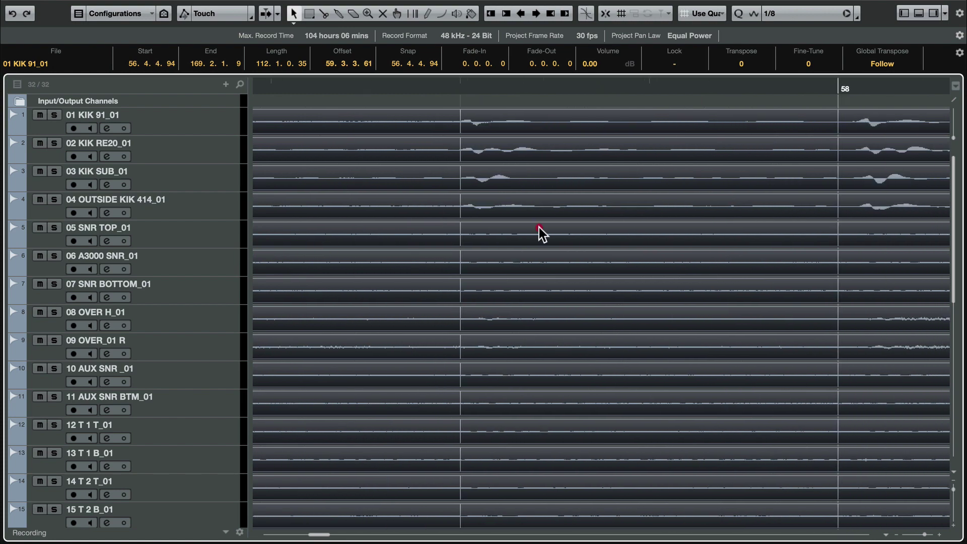
pyautogui.keyDown('alt'); pyautogui.click(388, 233); pyautogui.keyUp('alt')
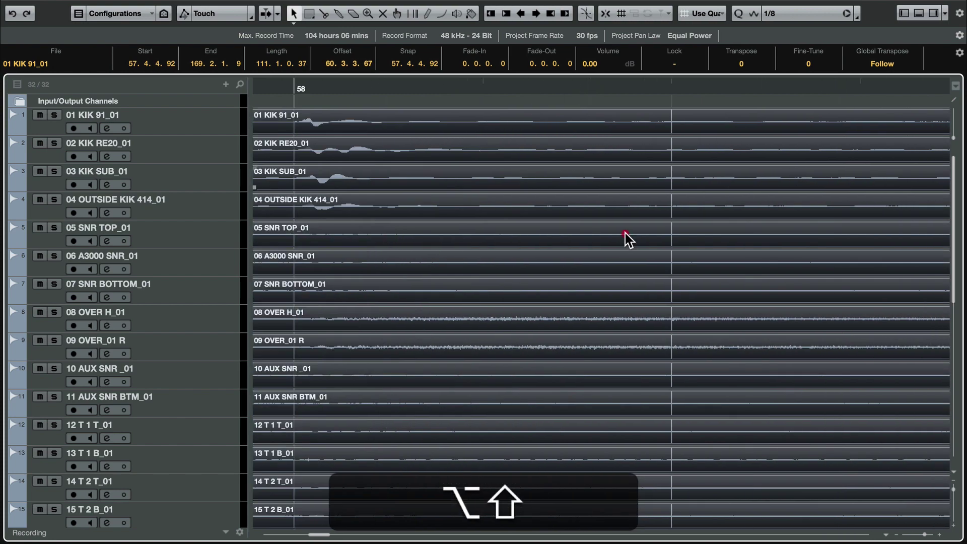
pyautogui.click(363, 248)
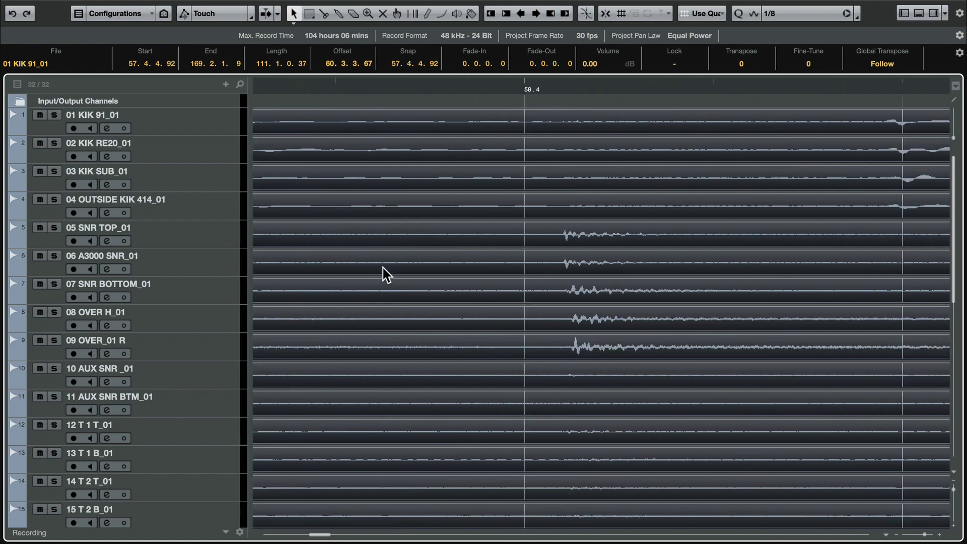
pyautogui.click(593, 194)
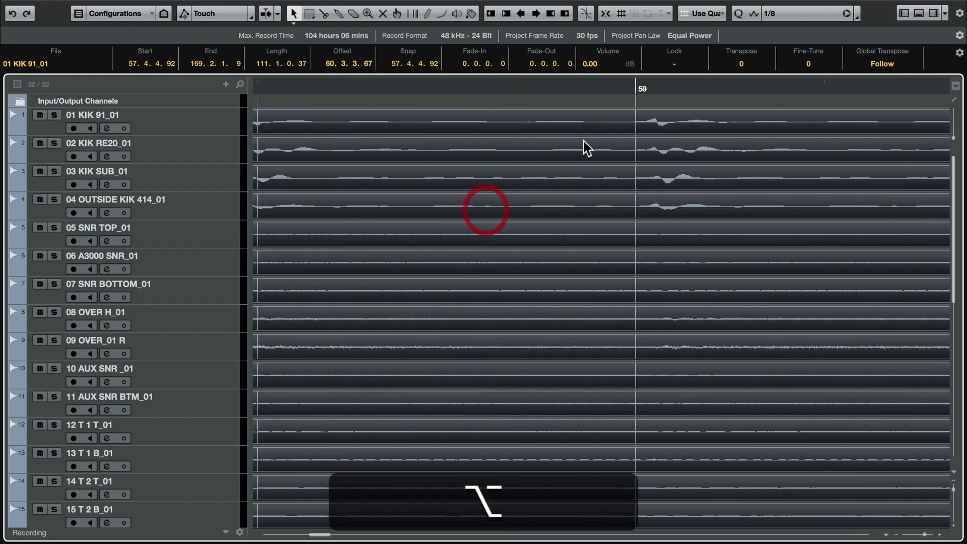
pyautogui.keyDown('alt'); pyautogui.click(610, 191); pyautogui.keyUp('alt')
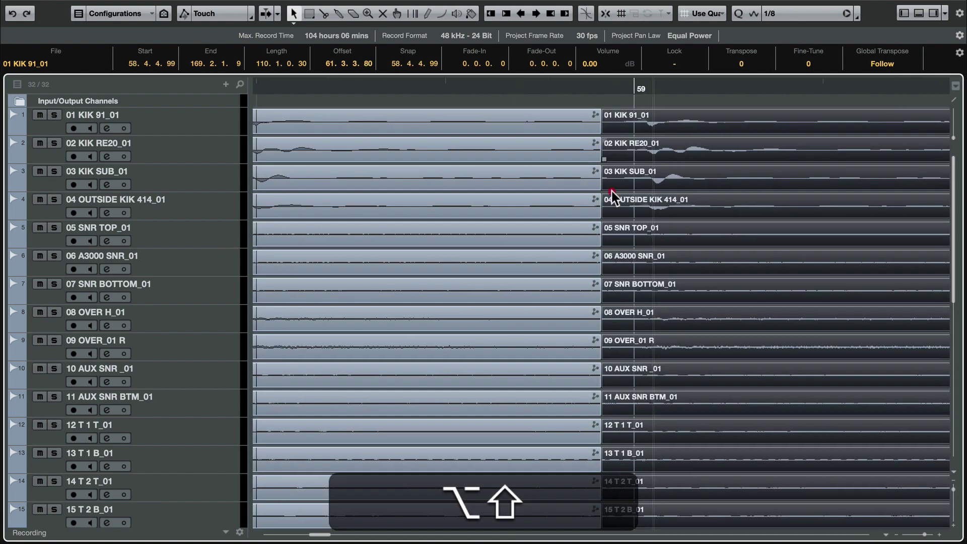
# Play back the edited drums from bar 52 into bar 59 to check the tightened timing
pyautogui.moveTo(440, 239); pyautogui.dragTo(575, 222)
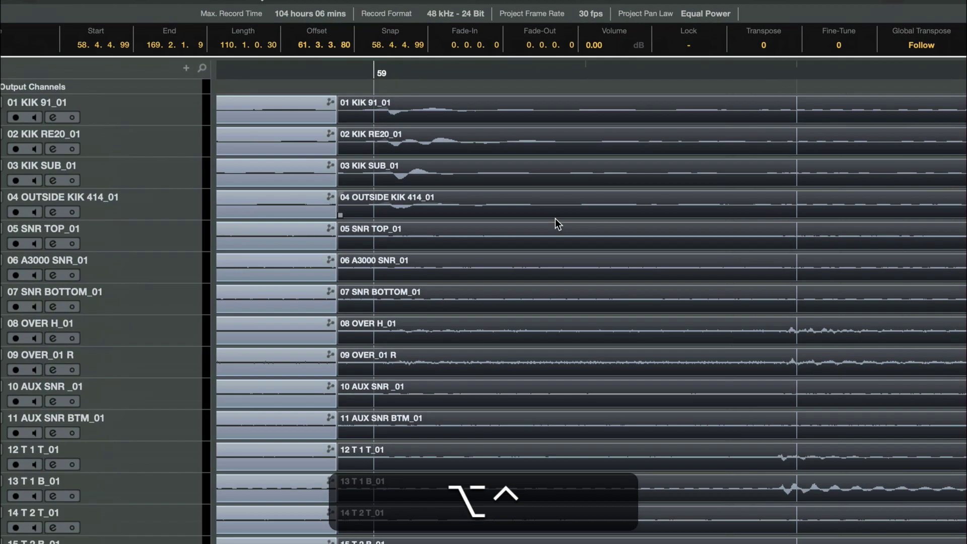
pyautogui.hscroll(-10, 542, 217)
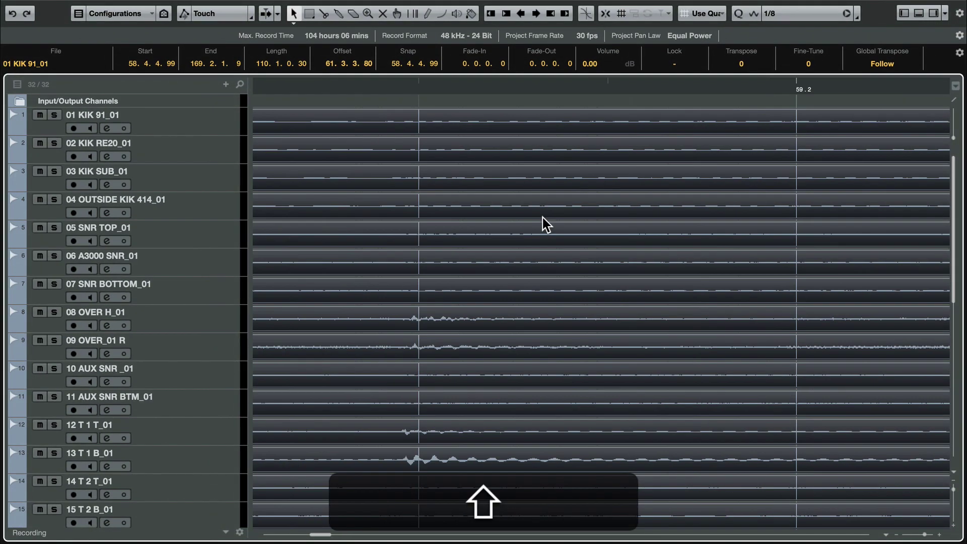
pyautogui.scroll(-10, 542, 228)
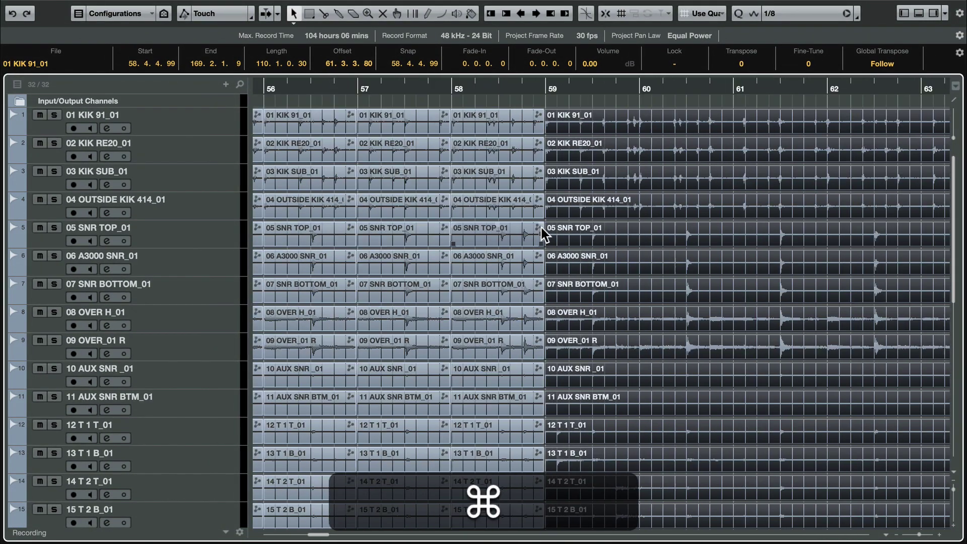
pyautogui.click(591, 216)
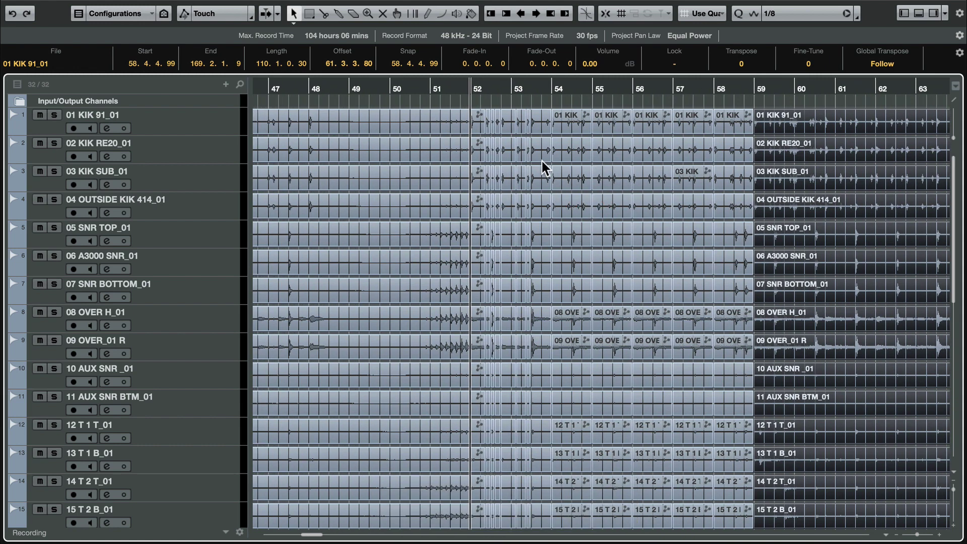
pyautogui.scroll(1, 505, 157)
pyautogui.scroll(-3, 639, 210)
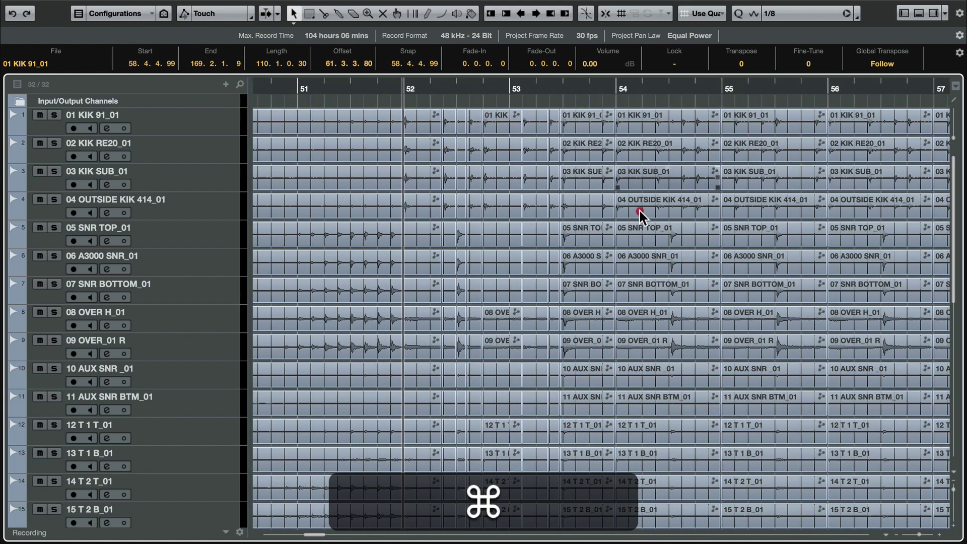
pyautogui.click(594, 211)
pyautogui.scroll(-3, 599, 210)
pyautogui.hscroll(1, 579, 243)
pyautogui.press('space')
pyautogui.click(675, 236)
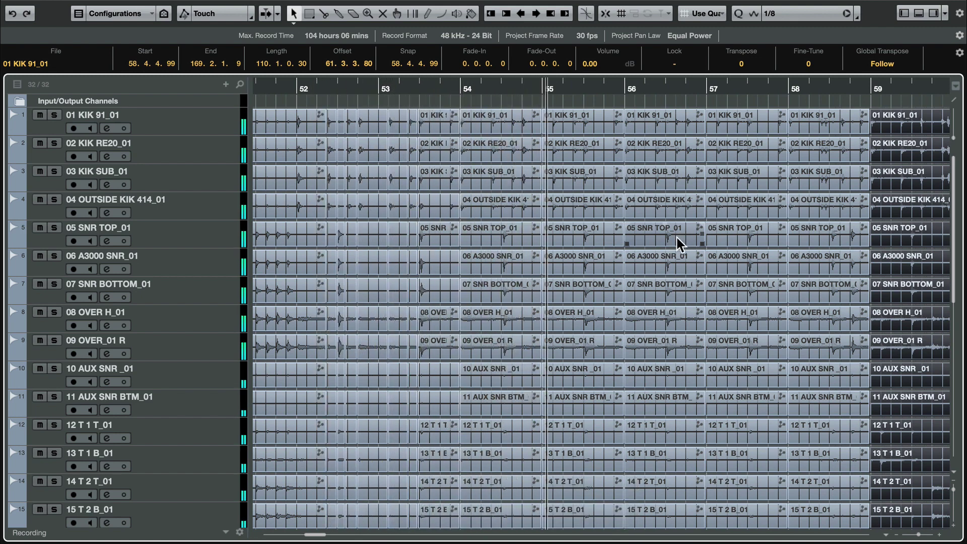
pyautogui.click(744, 253)
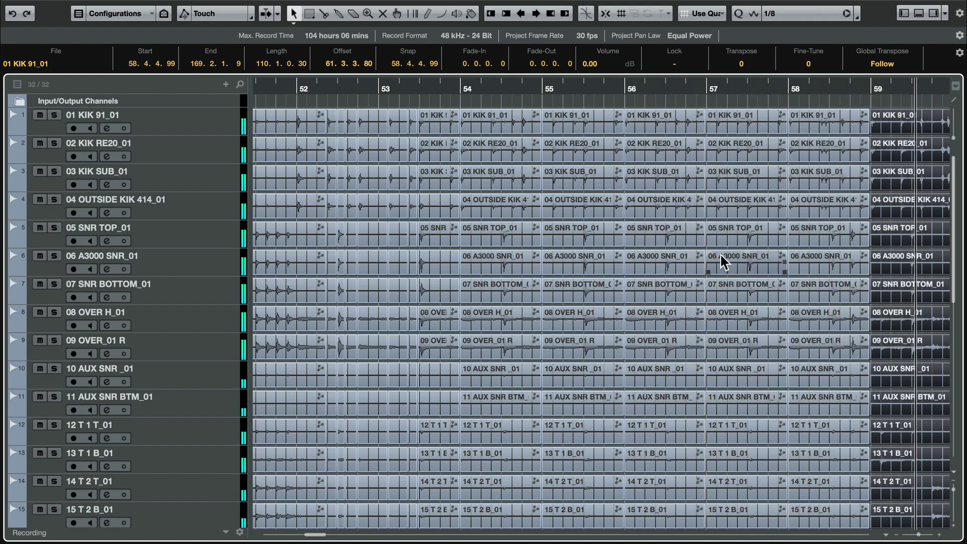
pyautogui.click(499, 235)
pyautogui.press('space')
pyautogui.click(533, 146)
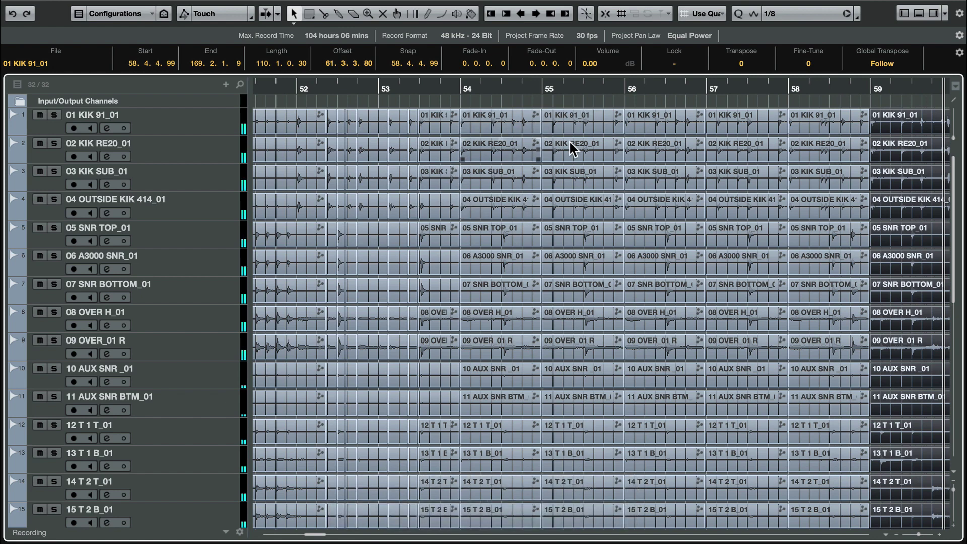
pyautogui.hscroll(-3, 449, 179)
pyautogui.click(516, 191)
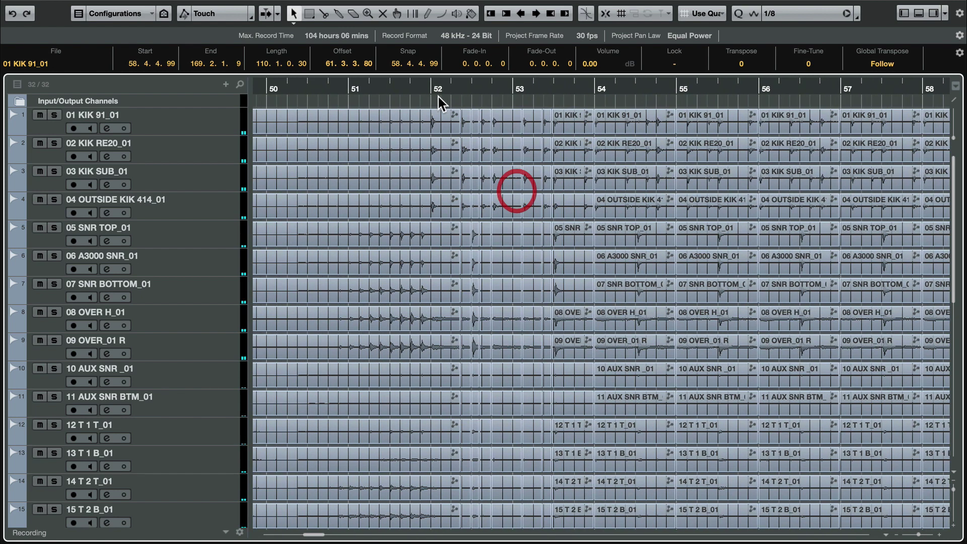
# Split the bar 54 drums just before the kick near 54.2.3 and at 54.2.4.93 before the snare, slipping the snare slice to offset 57.1.3.93
pyautogui.scroll(8, 495, 174)
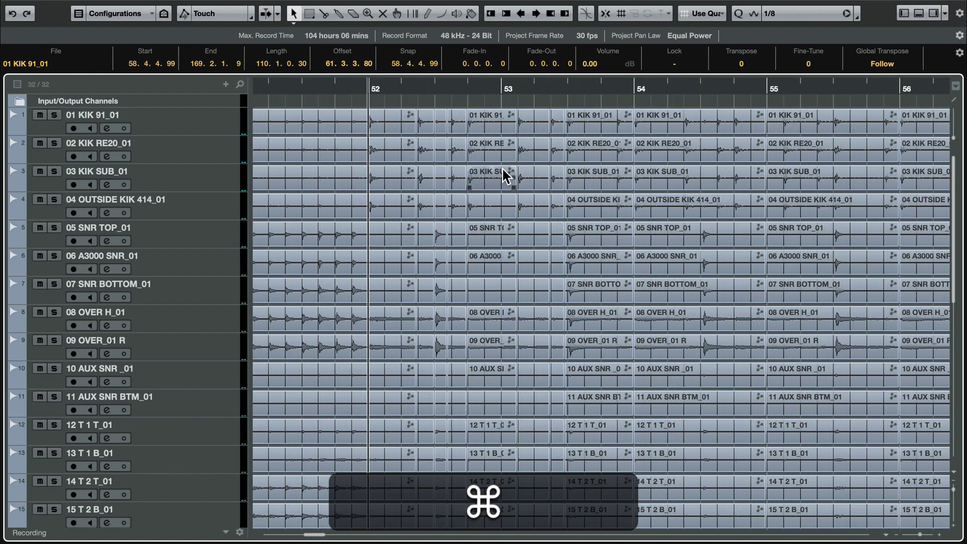
pyautogui.scroll(-3, 546, 171)
pyautogui.scroll(3, 531, 243)
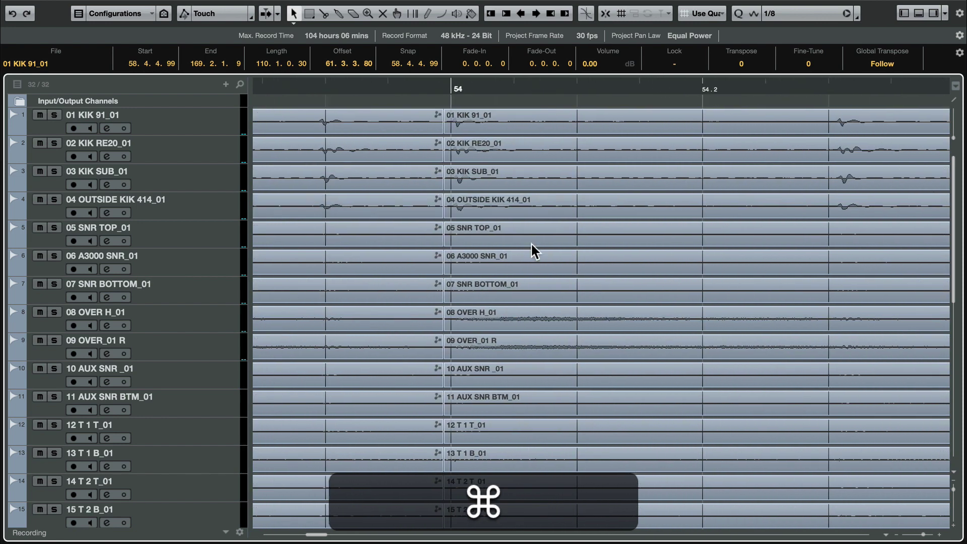
pyautogui.click(488, 259)
pyautogui.click(678, 154)
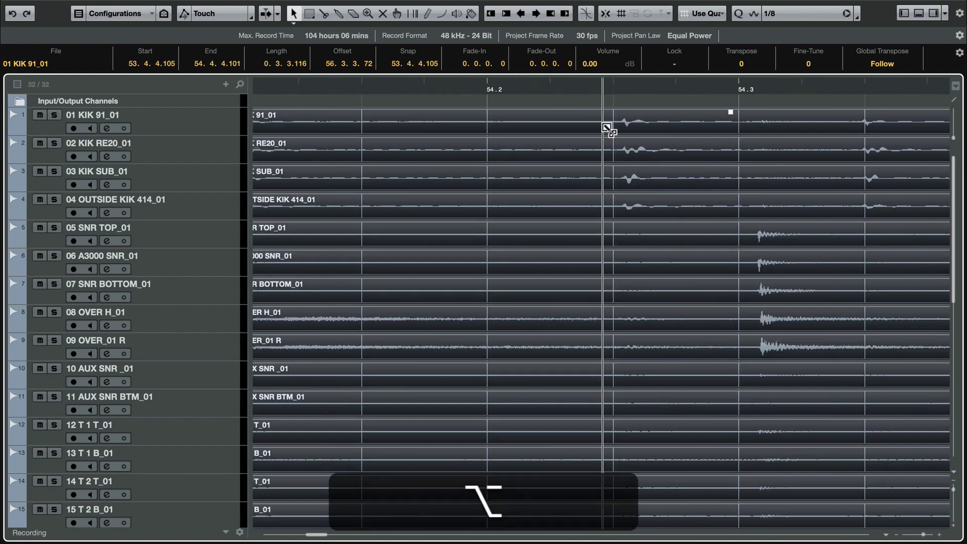
pyautogui.keyDown('alt'); pyautogui.click(602, 124); pyautogui.keyUp('alt')
pyautogui.moveTo(648, 126); pyautogui.dragTo(752, 229)
# Split the bar 54 drums at 54.3.2.57 and 54.3.4.98 just before the remaining kicks, slipping the audio to offsets 57.2.1.19 and 57.2.3.68
pyautogui.keyDown('alt'); pyautogui.click(833, 155); pyautogui.keyUp('alt')
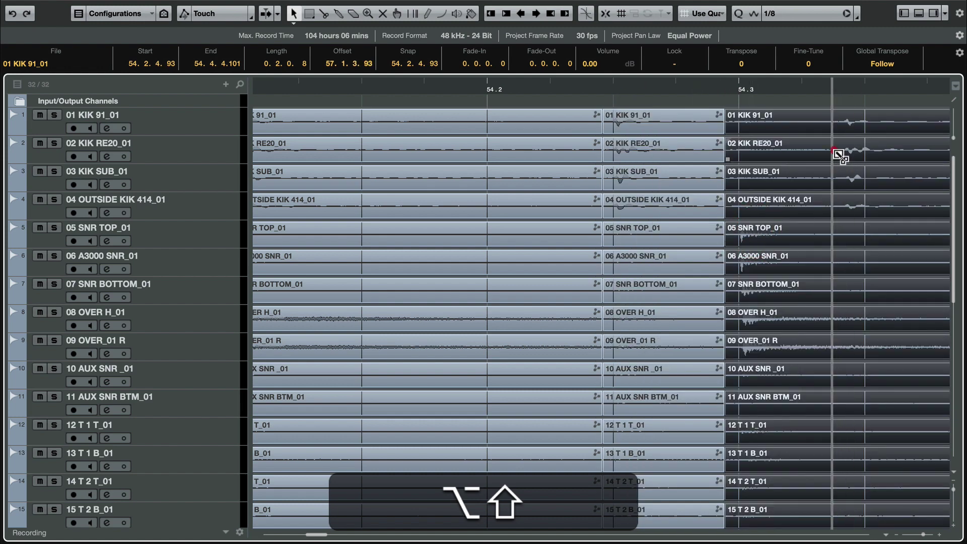
pyautogui.moveTo(855, 151); pyautogui.dragTo(883, 150)
pyautogui.hscroll(10, 643, 199)
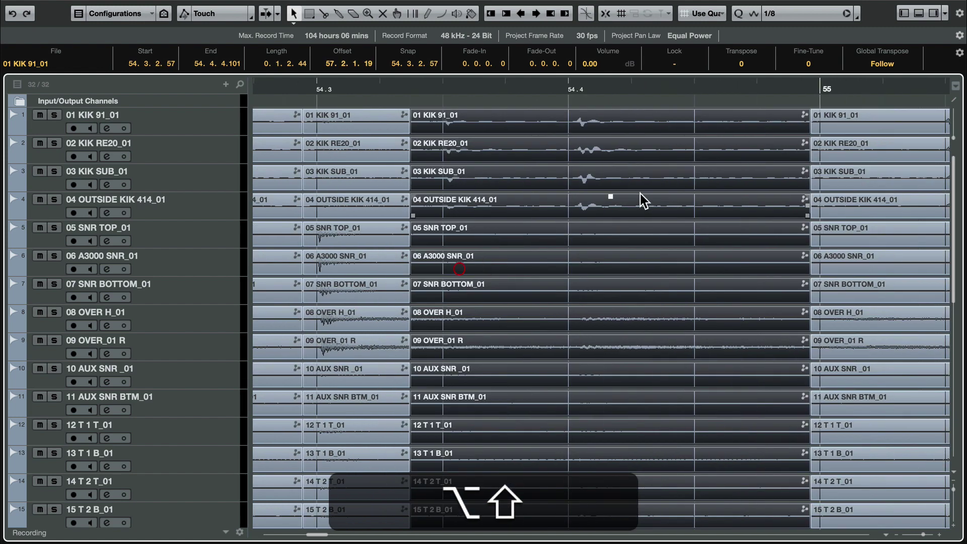
pyautogui.keyDown('alt'); pyautogui.keyDown('shift'); pyautogui.click(558, 166); pyautogui.keyUp('shift'); pyautogui.keyUp('alt')
pyautogui.hscroll(9, 654, 181)
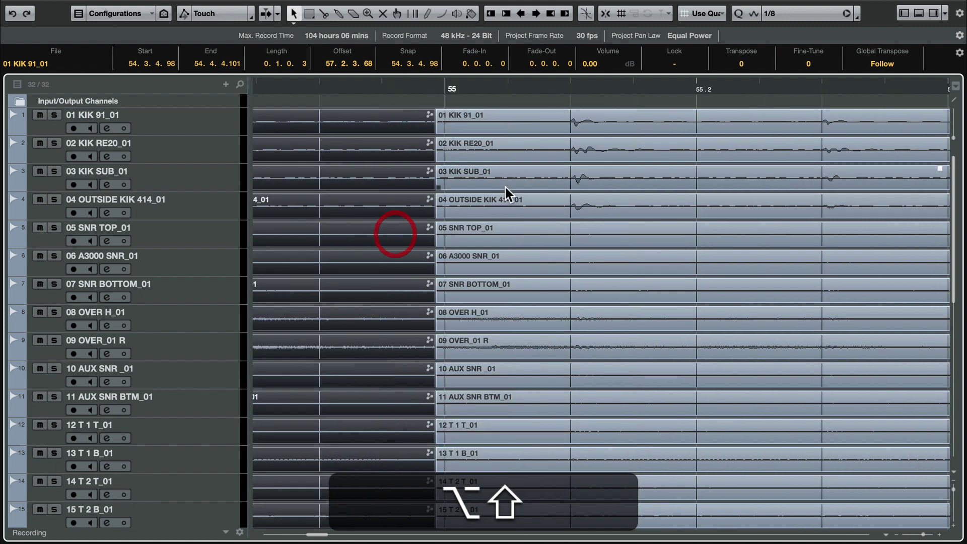
# Split the bar 55 drums at 55.2.4.86 just before the snare, slipping the audio onto the grid at offset 58.1.3.47
pyautogui.click(615, 152)
pyautogui.hscroll(12, 495, 218)
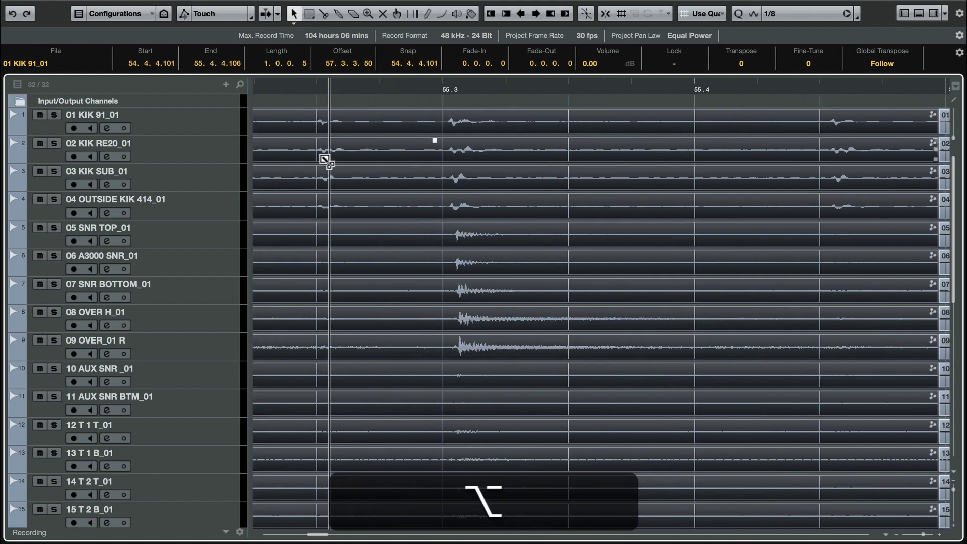
pyautogui.keyDown('alt'); pyautogui.keyDown('shift'); pyautogui.click(426, 156); pyautogui.keyUp('shift'); pyautogui.keyUp('alt')
pyautogui.hscroll(13, 702, 179)
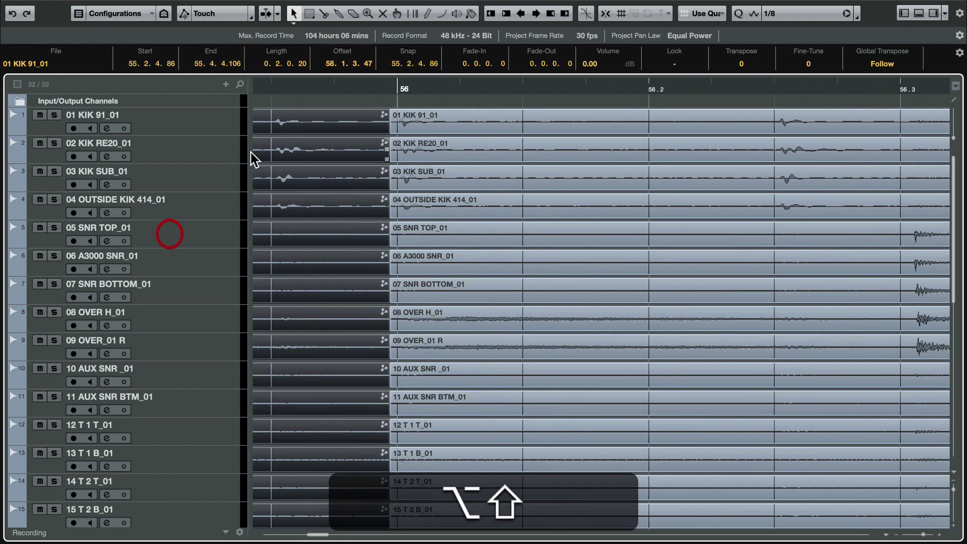
# Split the bar 56 drums at 56.2.2.71 before the kick and 56.2.4.94 before the snare, slipping the snare slice to offset 59.1.3.84
pyautogui.hscroll(7, 451, 180)
pyautogui.keyDown('alt'); pyautogui.keyDown('shift'); pyautogui.click(473, 156); pyautogui.keyUp('shift'); pyautogui.keyUp('alt')
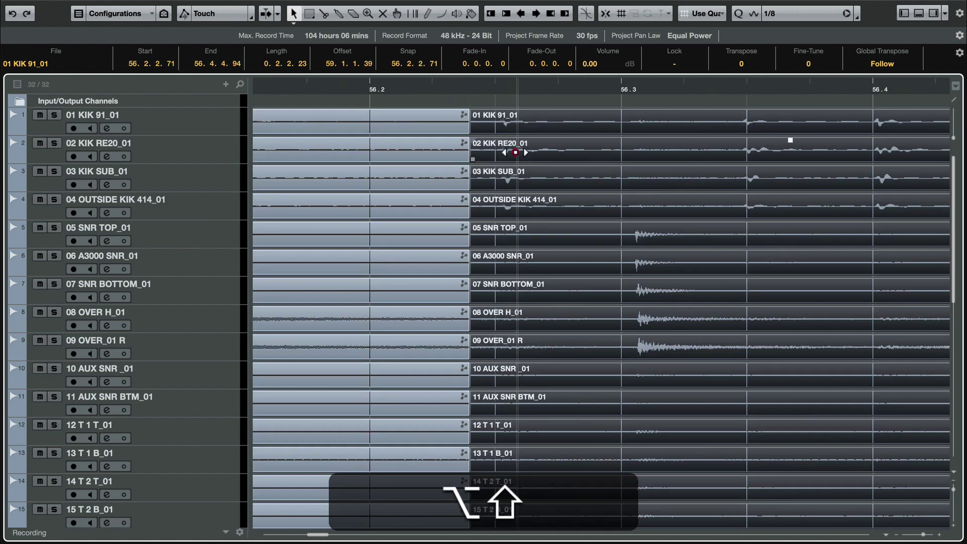
pyautogui.keyDown('alt'); pyautogui.keyDown('shift'); pyautogui.click(609, 231); pyautogui.keyUp('shift'); pyautogui.keyUp('alt')
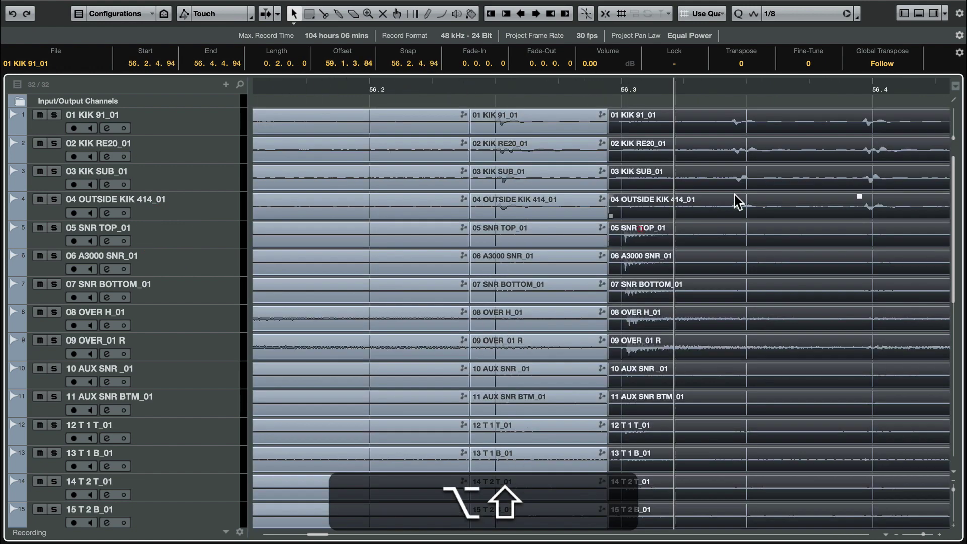
# Split the bar 56 drums at 56.3.2.65 and 56.3.4.96 just before the remaining kicks, slipping the audio to offsets 59.2.1.24 and 59.2.3.62
pyautogui.hscroll(6, 604, 181)
pyautogui.keyDown('alt'); pyautogui.keyDown('shift'); pyautogui.click(521, 222); pyautogui.keyUp('shift'); pyautogui.keyUp('alt')
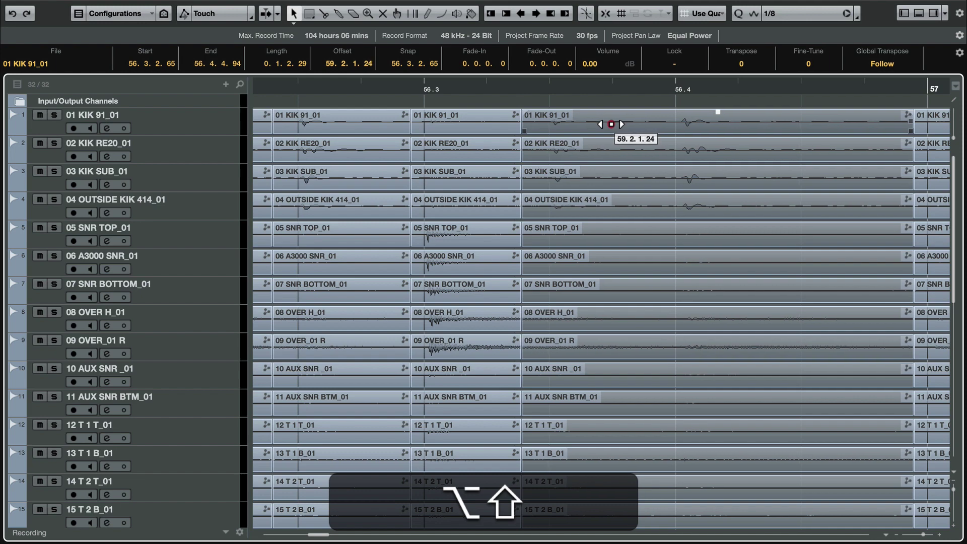
pyautogui.keyDown('alt'); pyautogui.keyDown('shift'); pyautogui.click(663, 125); pyautogui.keyUp('shift'); pyautogui.keyUp('alt')
# Play back the tightened drums from just before bar 52 into bar 58 to check the edits
pyautogui.hscroll(10, 591, 171)
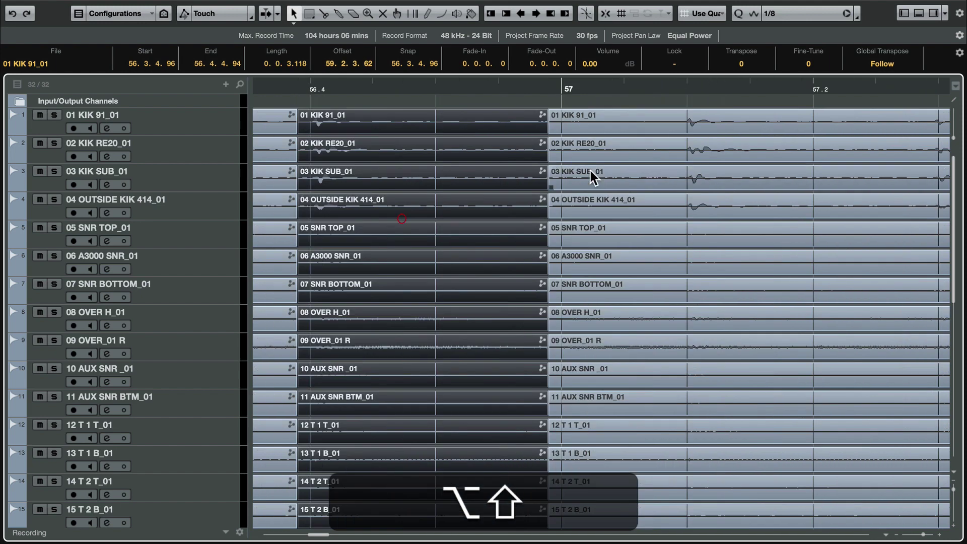
pyautogui.hscroll(12, 764, 159)
pyautogui.click(578, 153)
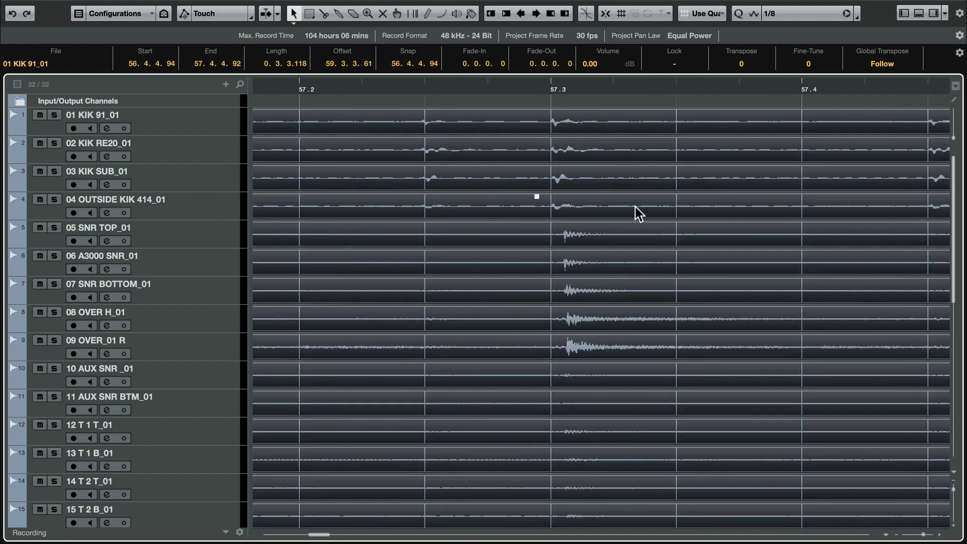
pyautogui.hscroll(10, 554, 179)
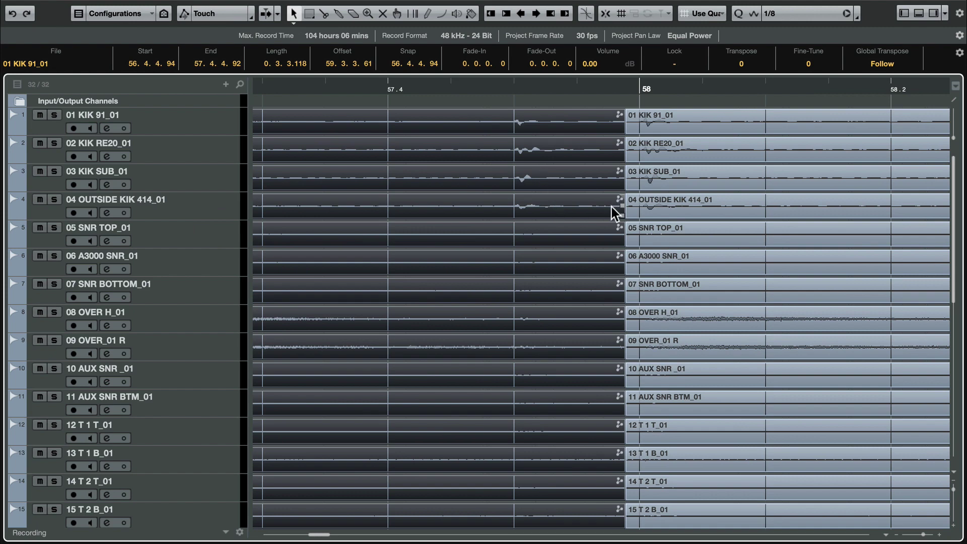
pyautogui.keyDown('super'); pyautogui.scroll(-8, 564, 207); pyautogui.keyUp('super')
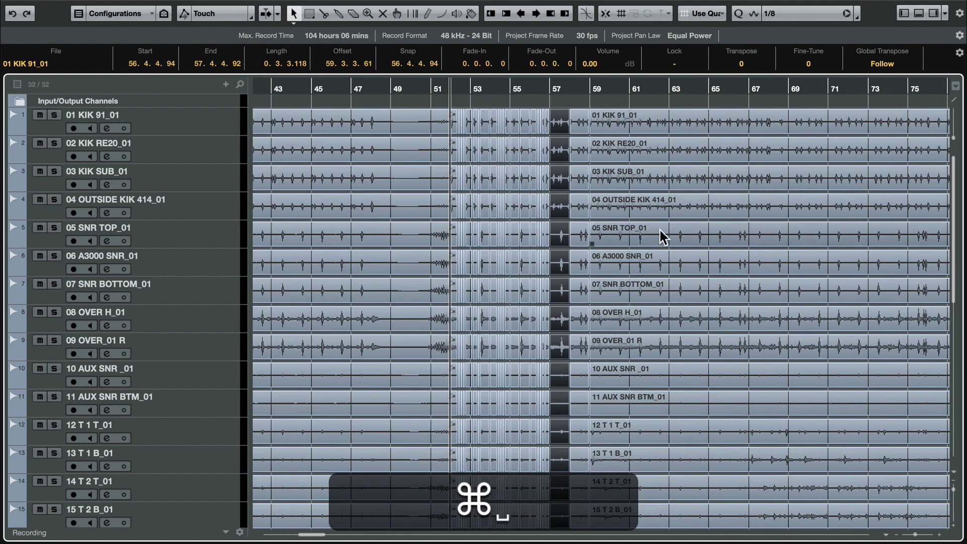
pyautogui.press('space')
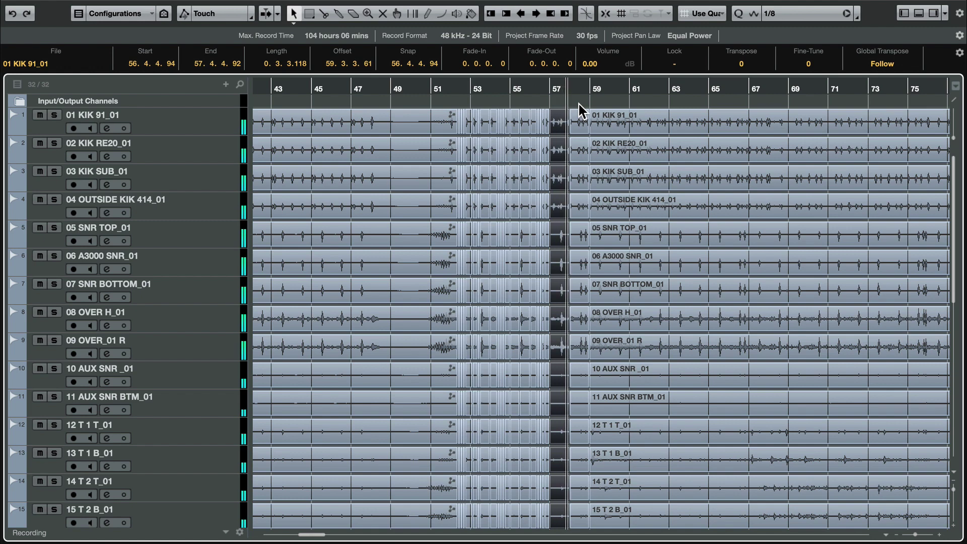
pyautogui.press('space')
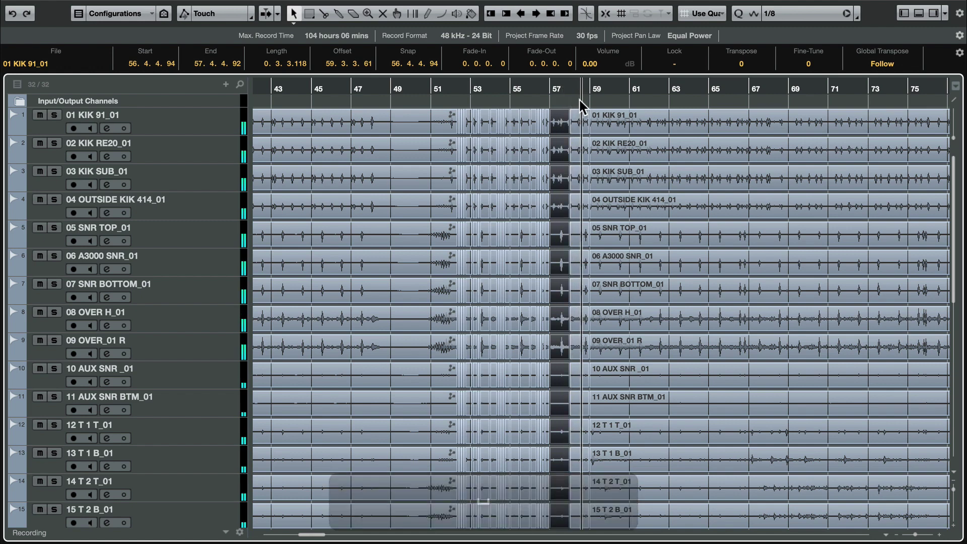
# Select all grouped drum slices from 52.2.2.91 through bar 58 and set the quantize value to 1/64
pyautogui.scroll(5, 578, 107)
pyautogui.hscroll(-3, 637, 118)
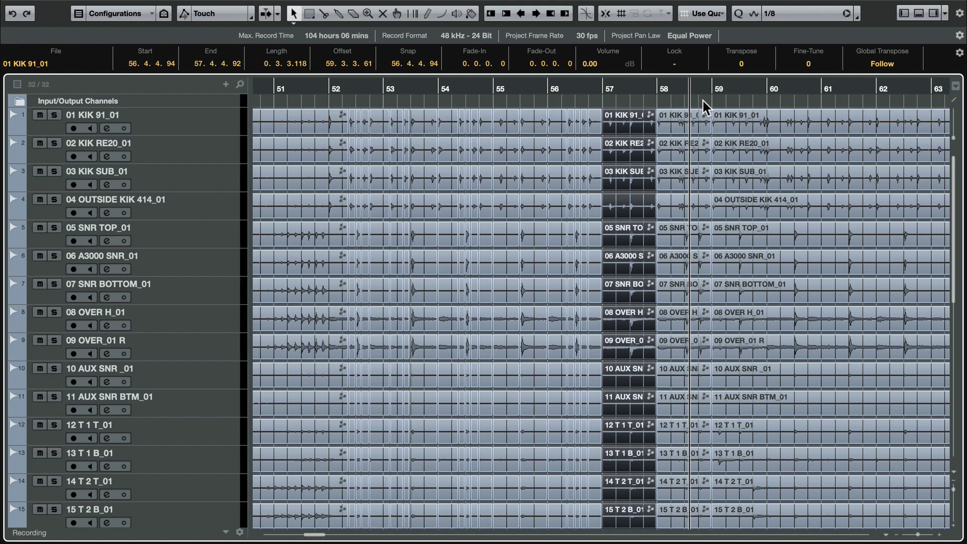
pyautogui.moveTo(702, 102); pyautogui.dragTo(348, 162)
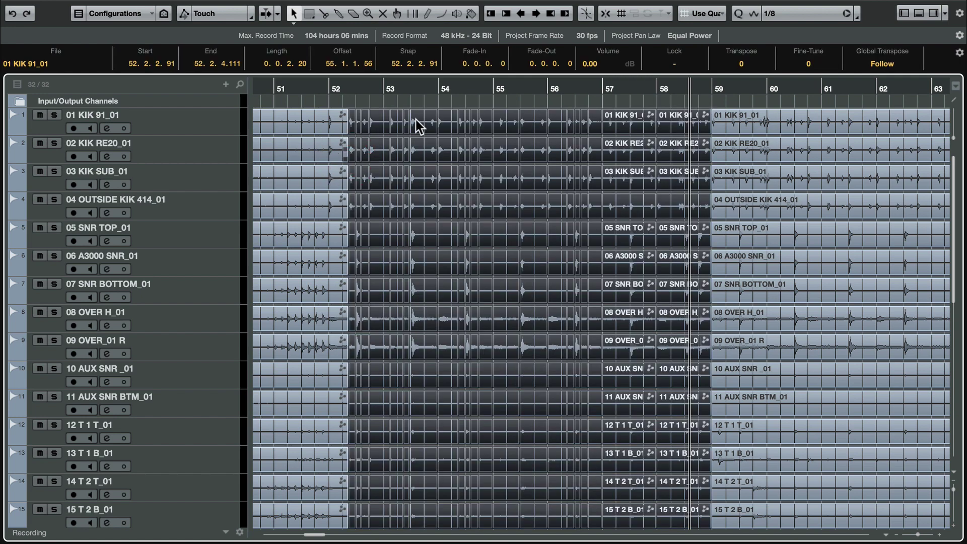
pyautogui.click(786, 14)
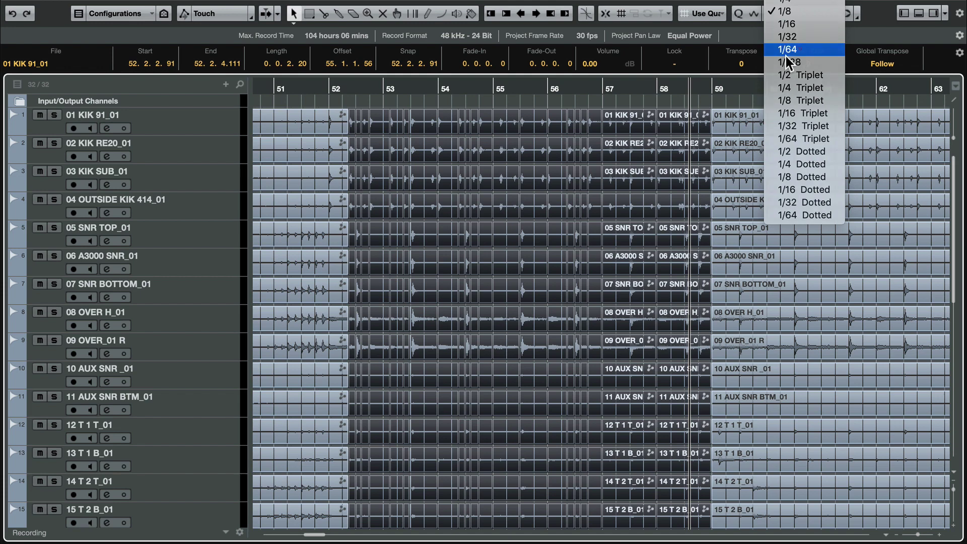
pyautogui.click(799, 50)
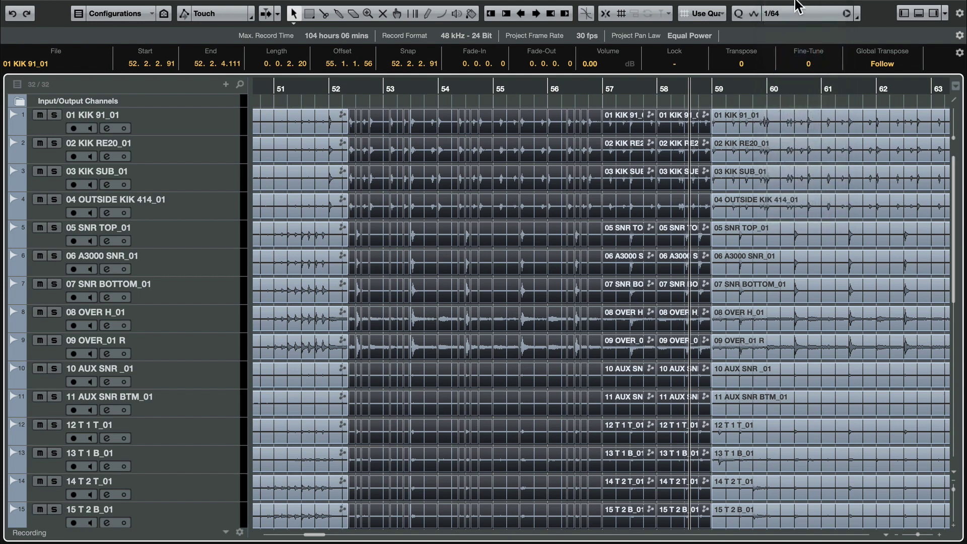
# Extend the start of every selected drum slice 1/64 earlier to overlap the preceding slice, and inspect the overlaps around beats 52.3 and 52.4
pyautogui.click(491, 13)
pyautogui.scroll(-1, 338, 135)
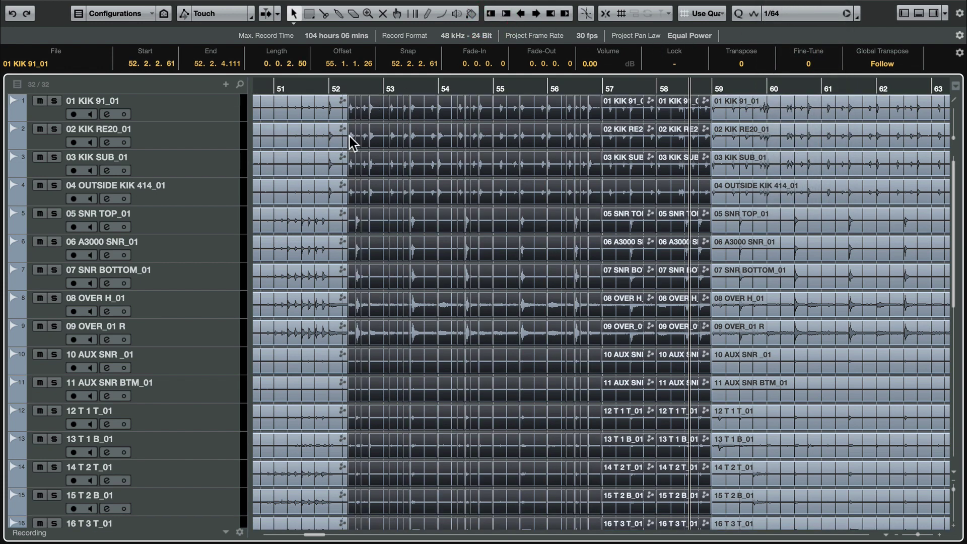
pyautogui.keyDown('super'); pyautogui.scroll(8, 350, 137); pyautogui.keyUp('super')
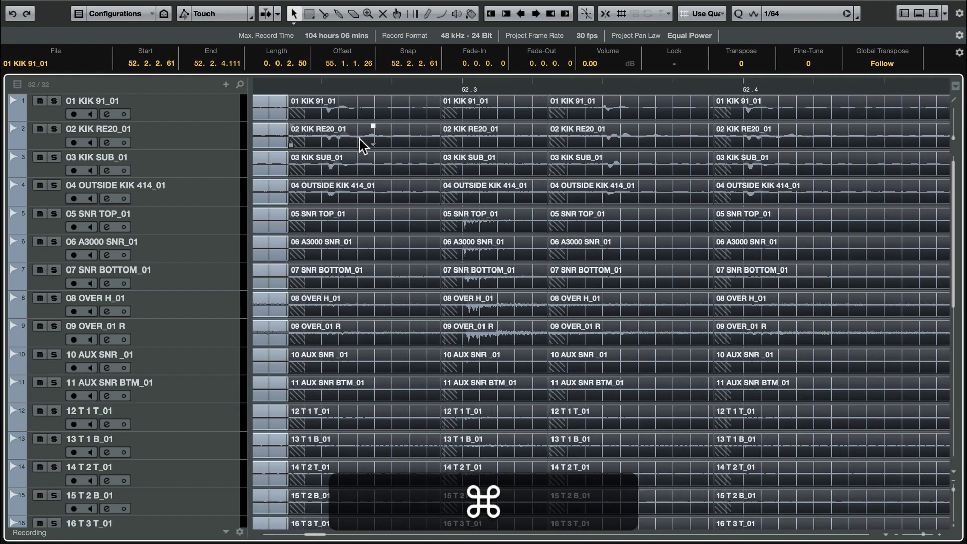
pyautogui.keyDown('super'); pyautogui.scroll(3, 359, 139); pyautogui.keyUp('super')
pyautogui.scroll(1, 559, 157)
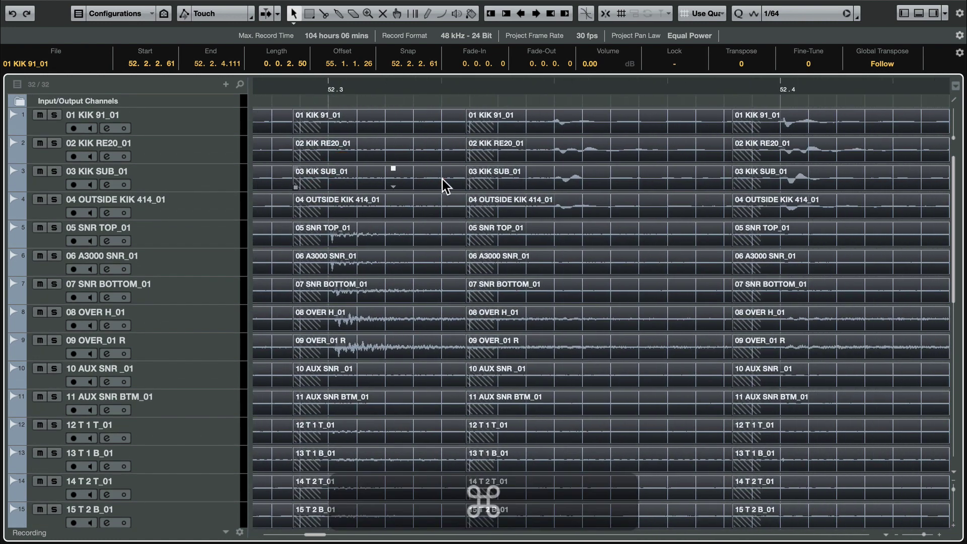
pyautogui.hscroll(3, 504, 171)
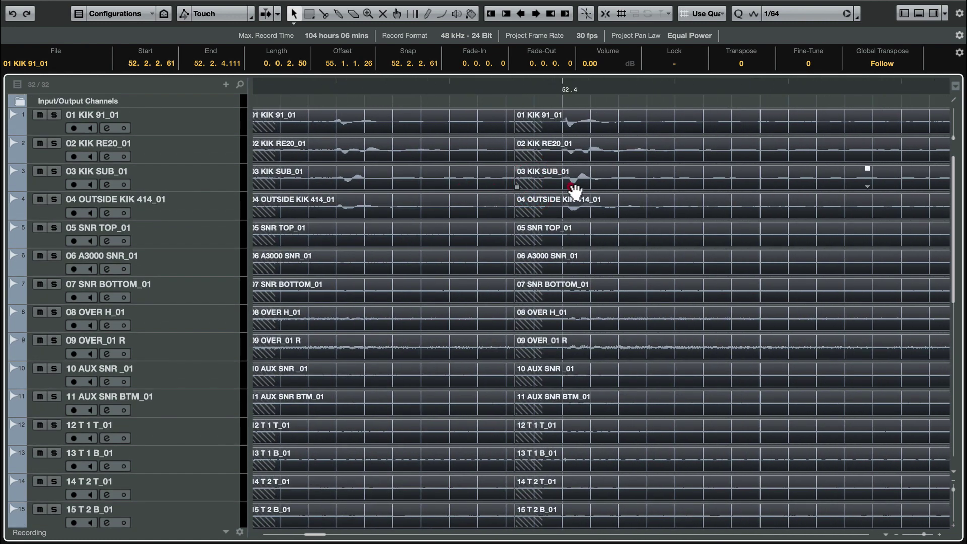
pyautogui.hscroll(-4, 574, 191)
pyautogui.hscroll(-4, 572, 251)
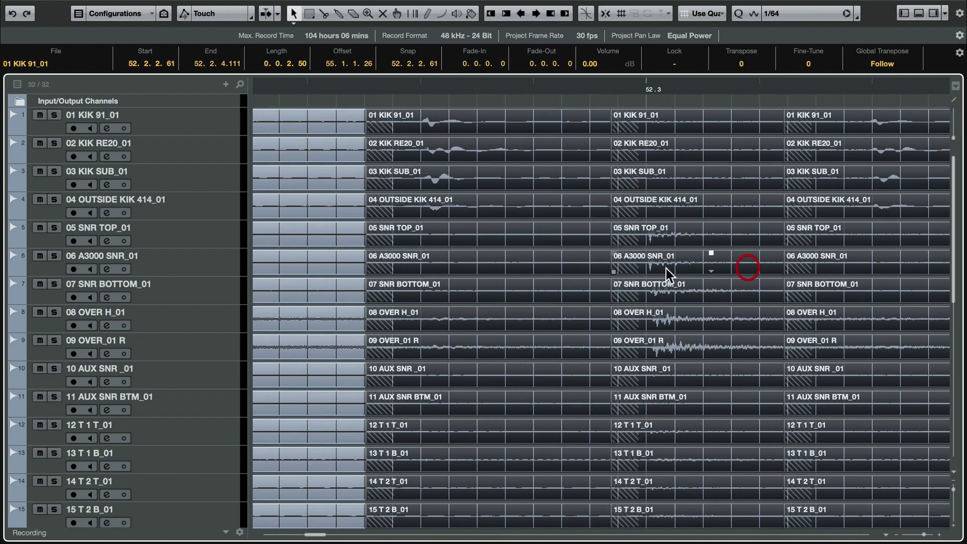
# Crossfade all the overlapping drum slices and set the crossfade curves to Equal Power
pyautogui.press('x')
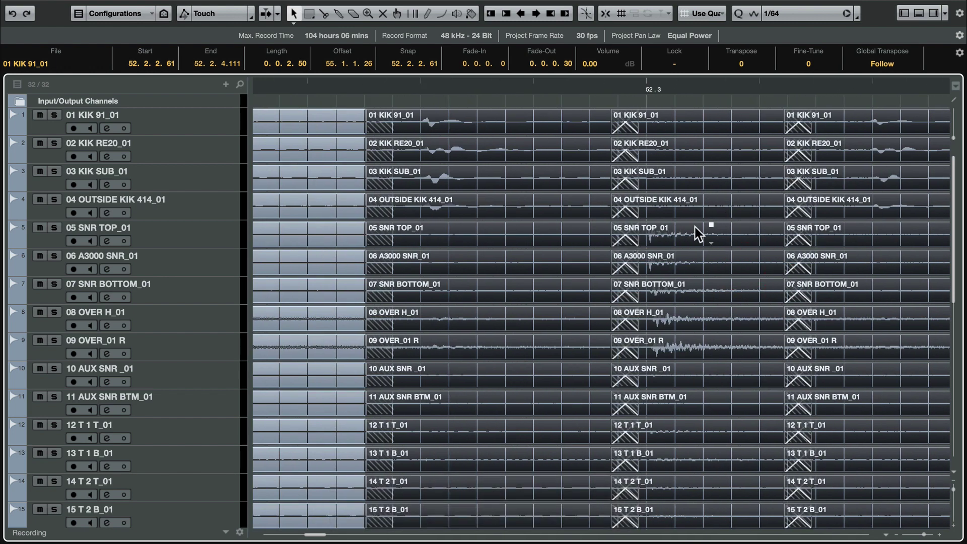
pyautogui.press('x')
pyautogui.click(357, 178)
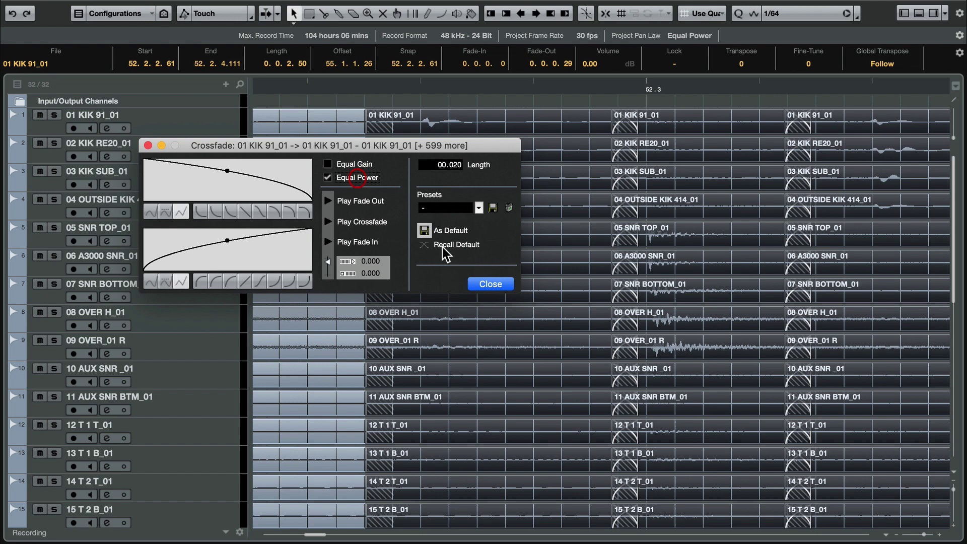
pyautogui.click(491, 284)
pyautogui.press('h')
pyautogui.press('h')
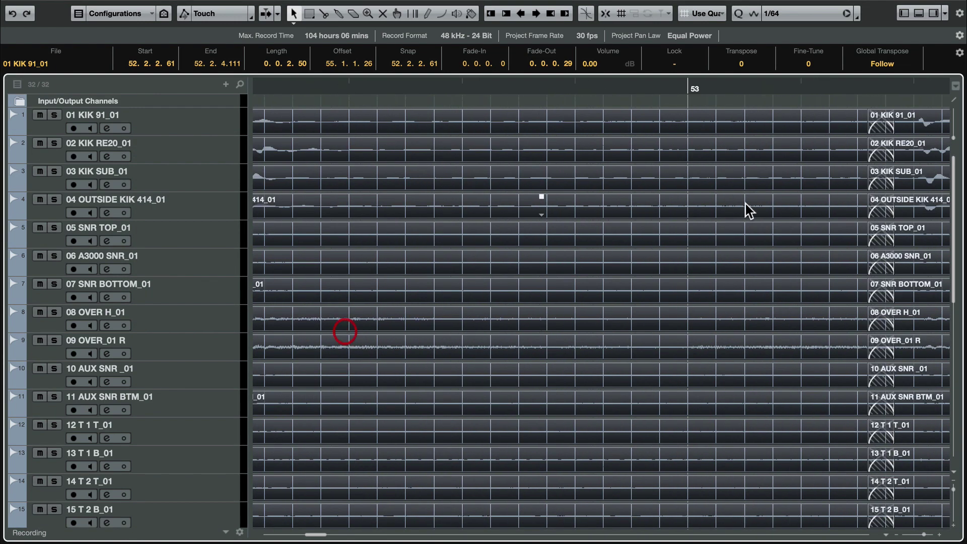
# Inspect the crossfades at the edits and play back the drums from bar 52 to check for smooth transitions
pyautogui.hscroll(10, 749, 210)
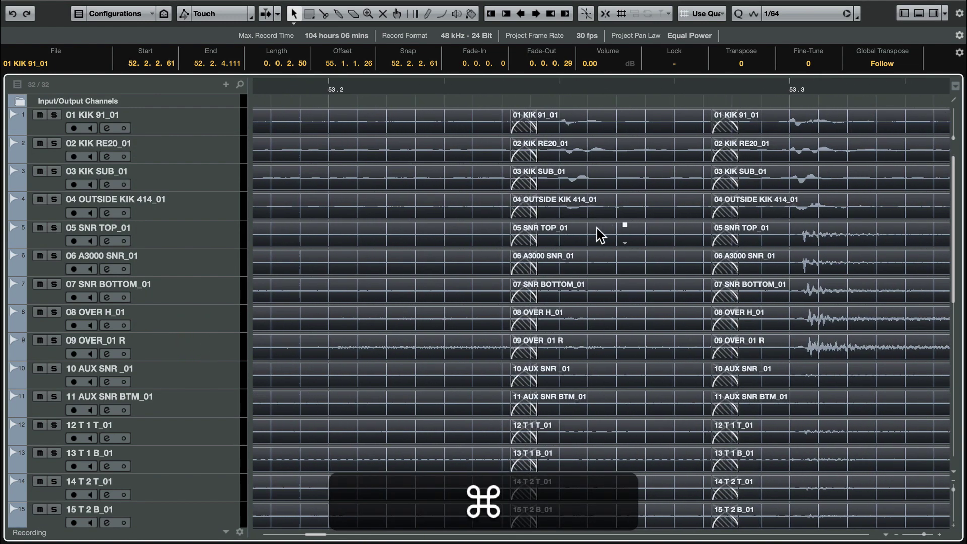
pyautogui.scroll(-8, 597, 228)
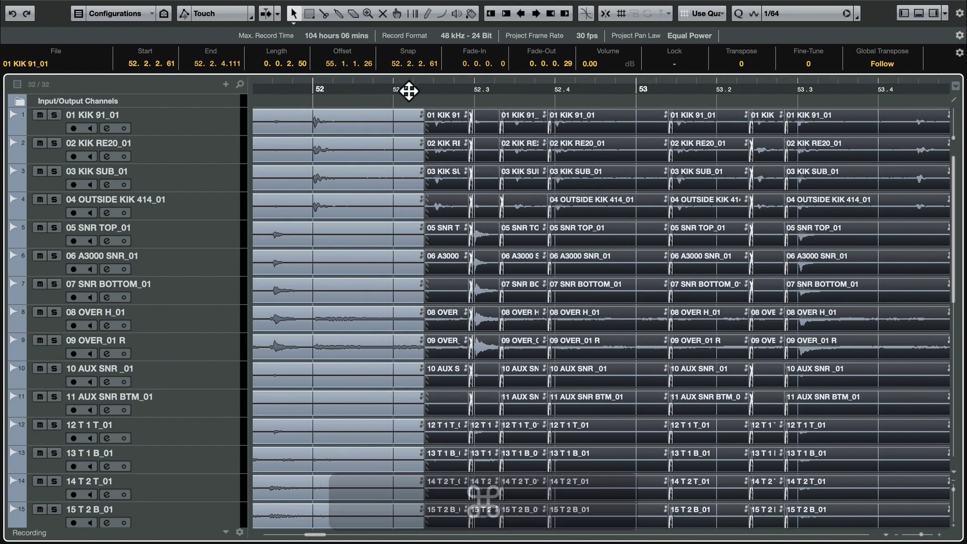
pyautogui.click(311, 96)
pyautogui.press('space')
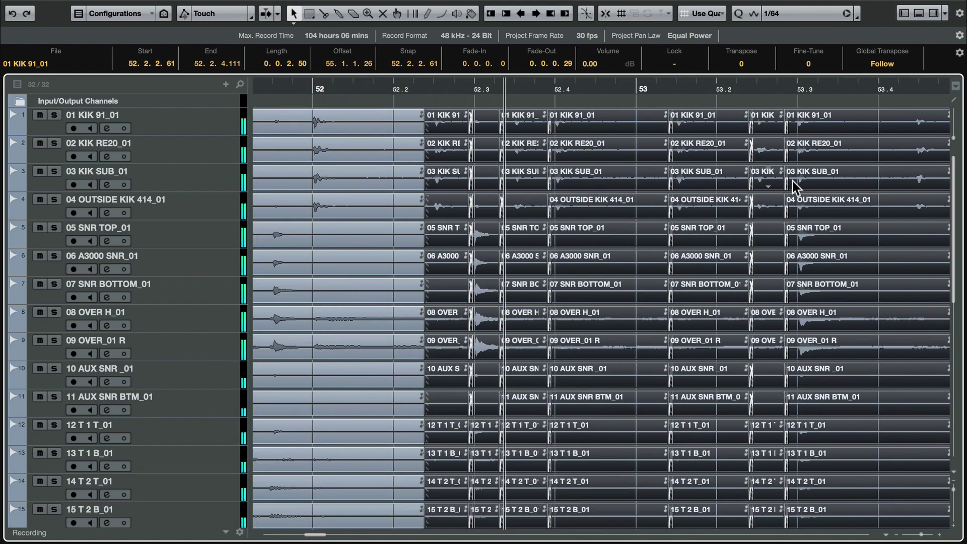
pyautogui.hscroll(2, 824, 213)
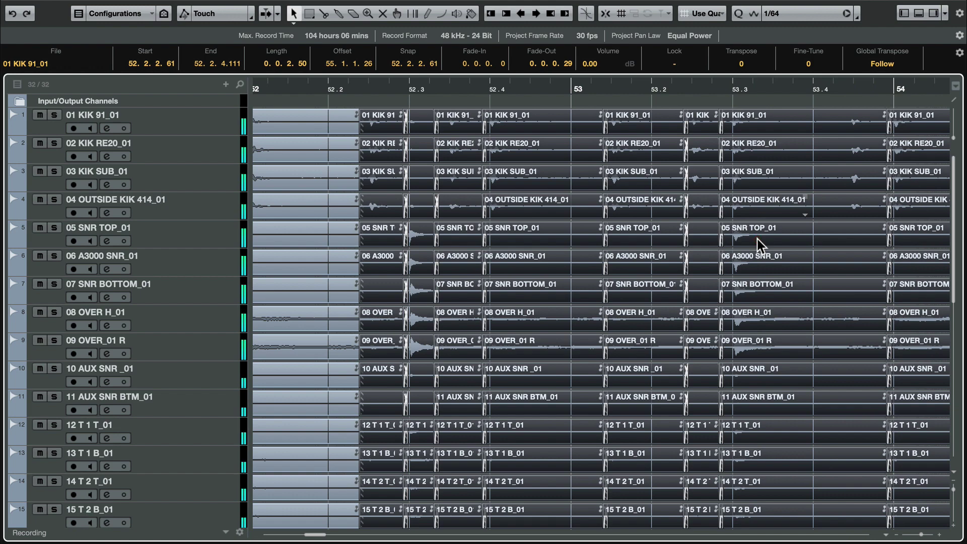
pyautogui.hscroll(-2, 759, 245)
pyautogui.click(757, 239)
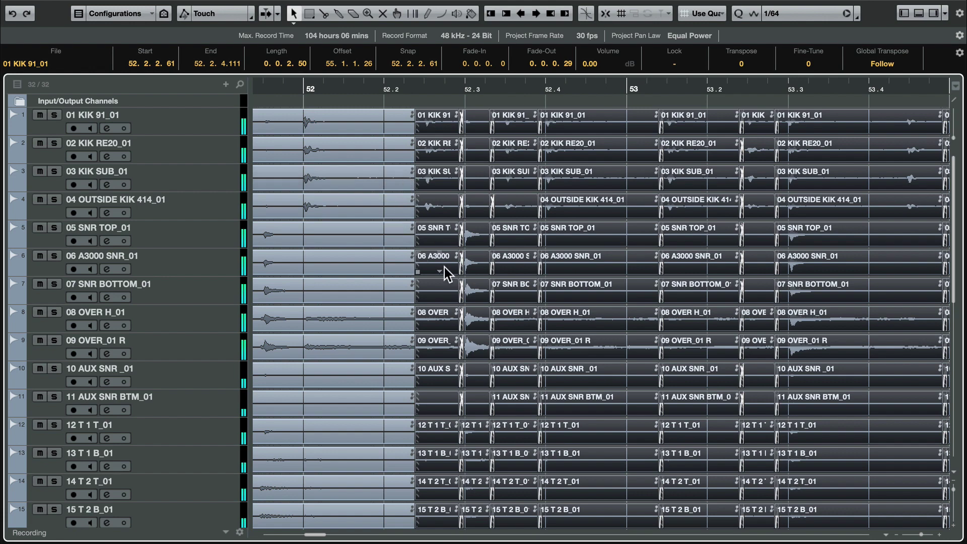
pyautogui.hscroll(15, 600, 324)
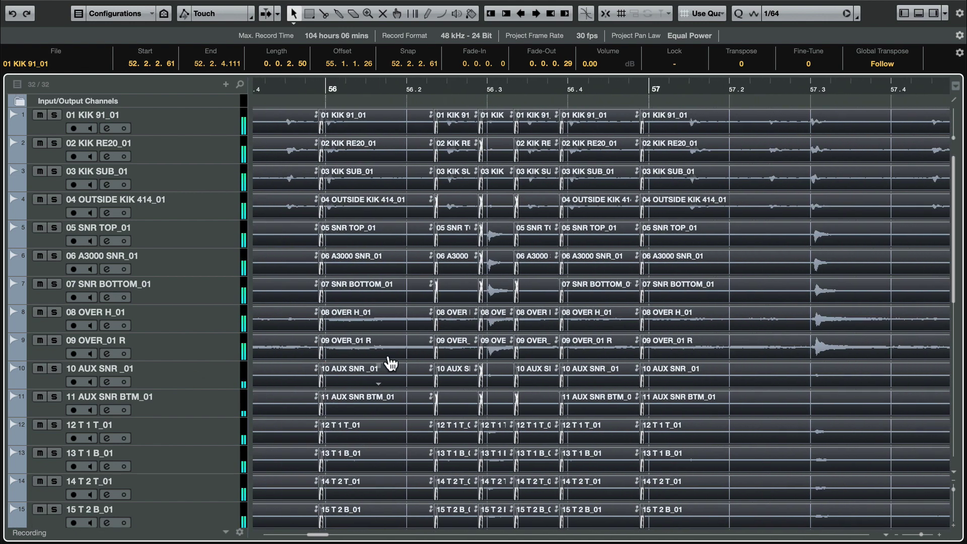
pyautogui.press('space')
pyautogui.hscroll(2, 670, 270)
pyautogui.click(598, 317)
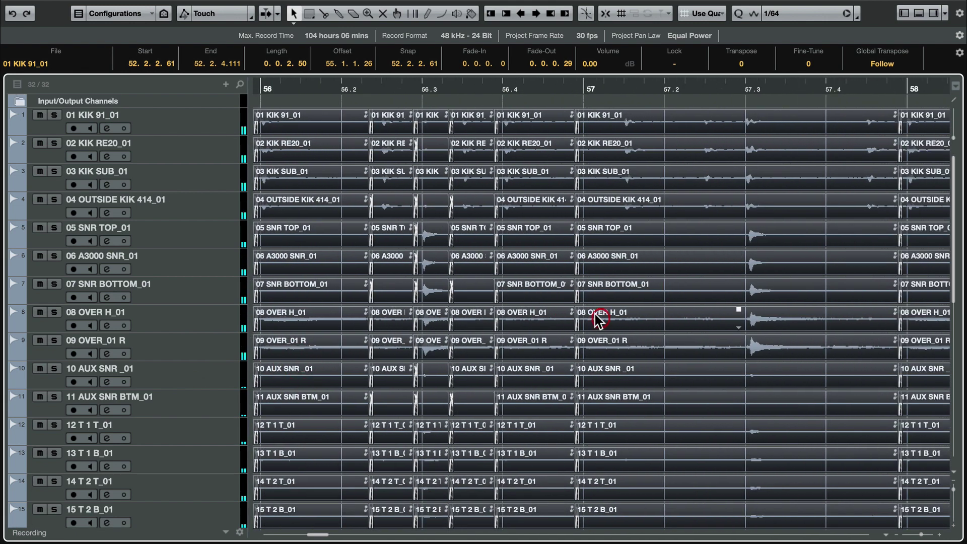
pyautogui.click(362, 434)
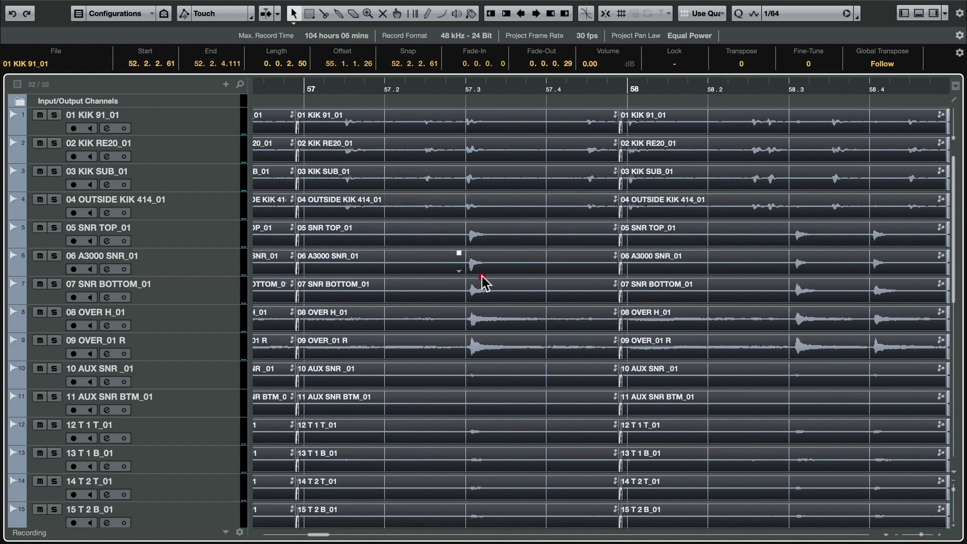
pyautogui.click(741, 298)
pyautogui.moveTo(742, 296); pyautogui.dragTo(784, 279)
pyautogui.moveTo(584, 272); pyautogui.dragTo(824, 321)
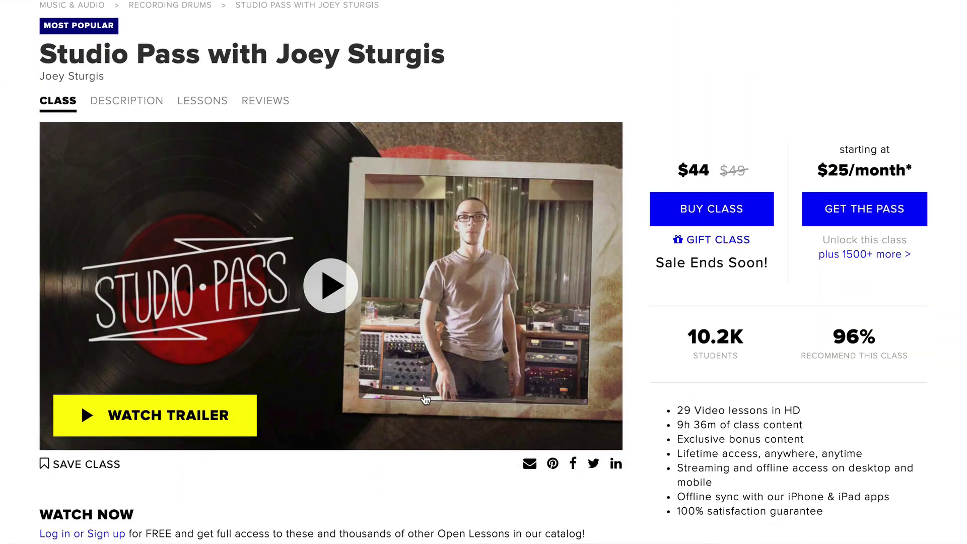
# Browse the Studio Pass class page on CreativeLive, looking through its description and full lesson list
pyautogui.scroll(-10, 424, 394)
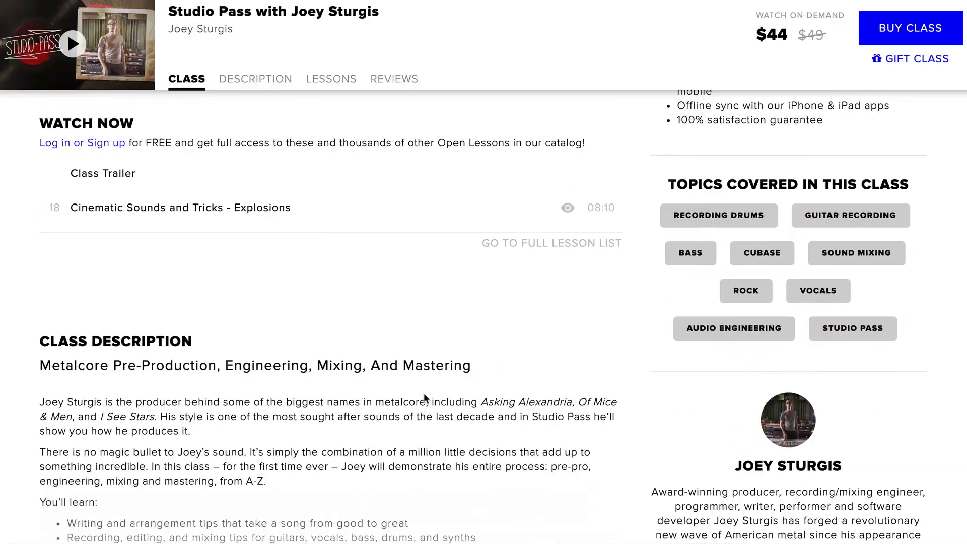
pyautogui.scroll(-8, 424, 394)
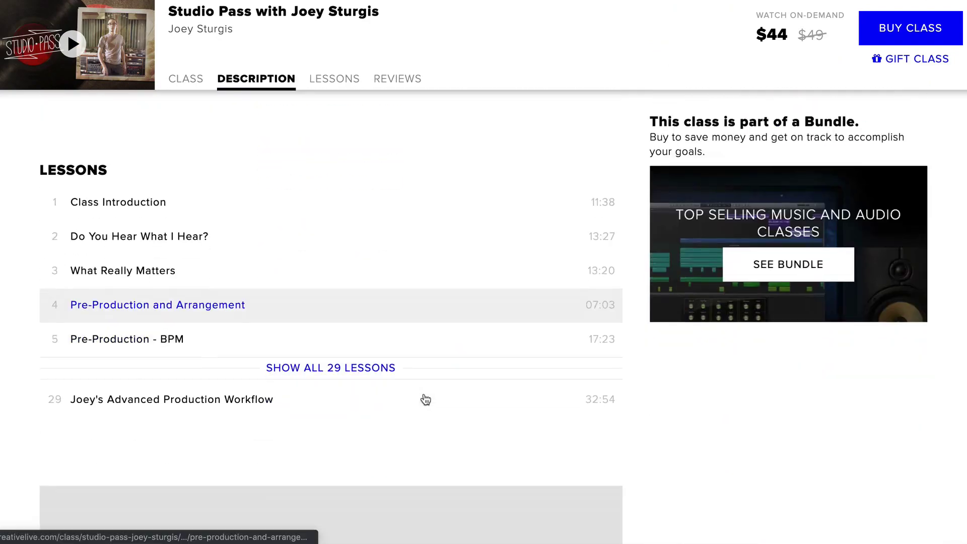
pyautogui.scroll(-10, 366, 351)
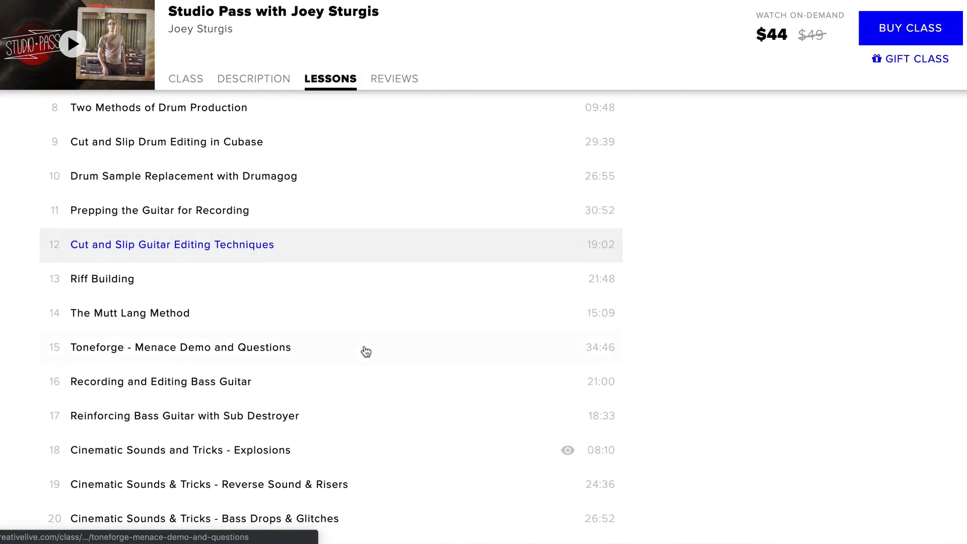